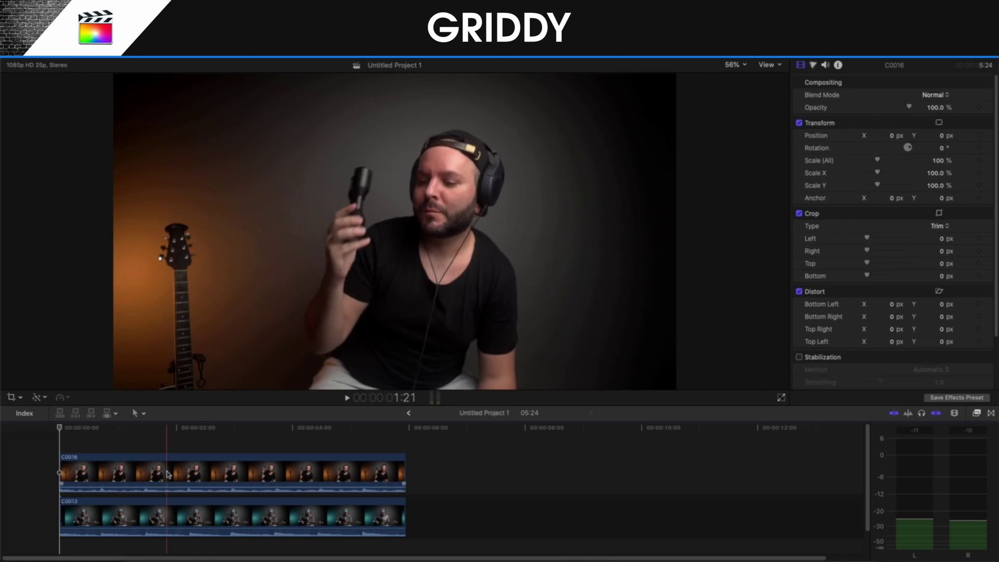
Apply the Griddy effect from the Effects browser to clip C0016
{"action": "left_click", "coordinate": [977, 413]}
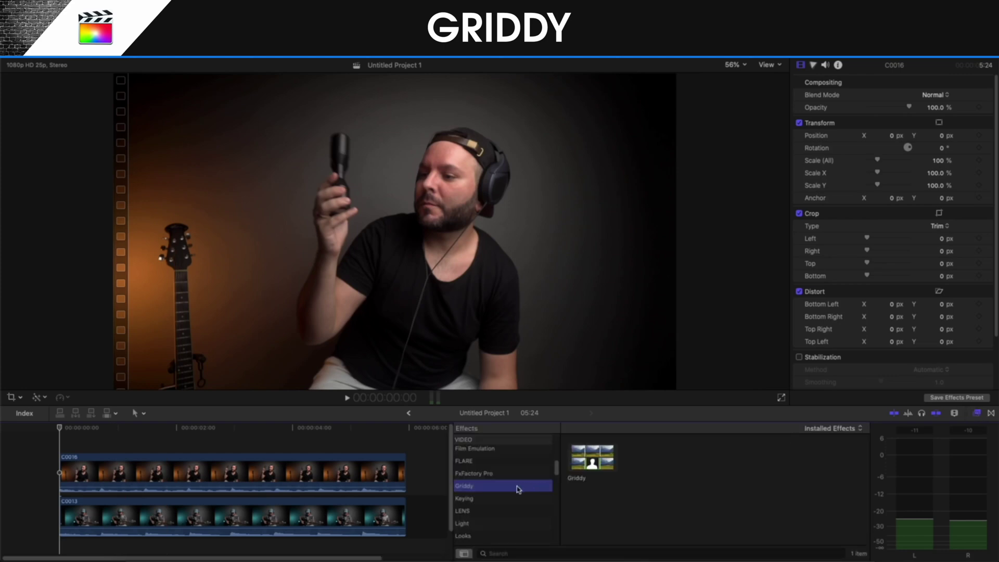
{"action": "left_click_drag", "start_coordinate": [583, 462], "coordinate": [117, 478]}
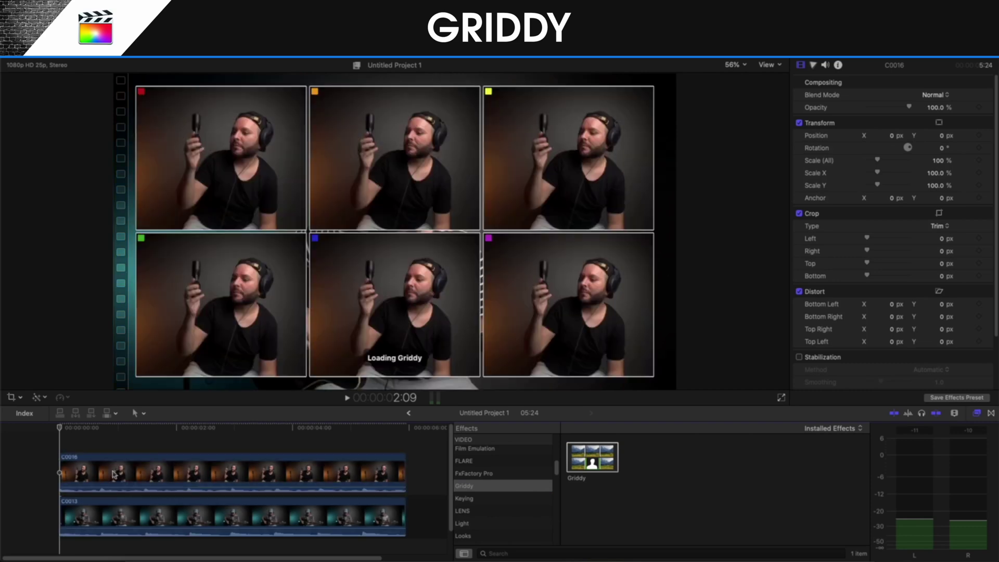
{"action": "left_click", "coordinate": [976, 414]}
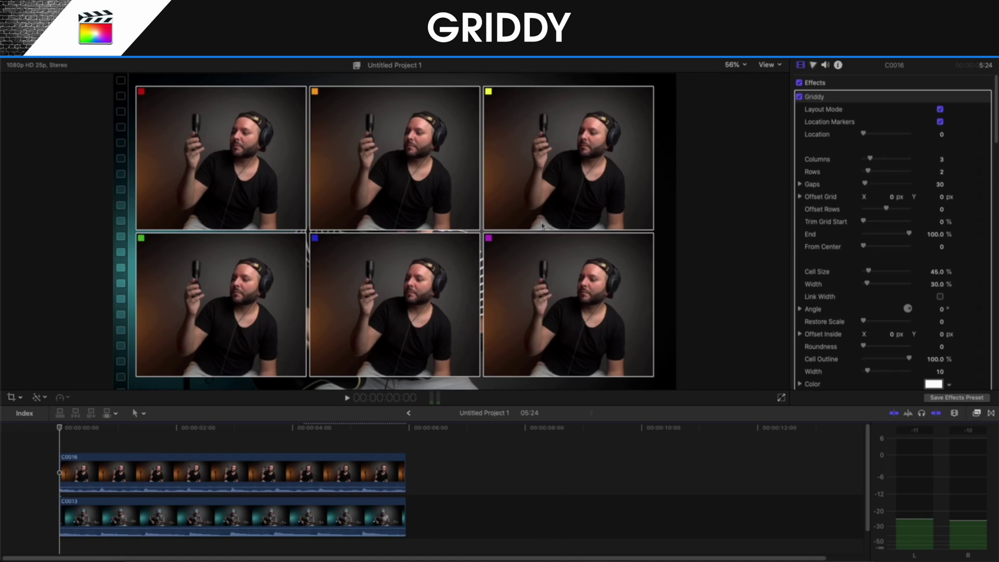
Disable the lower clip C0013 with V, then select C0016
{"action": "left_click", "coordinate": [150, 520]}
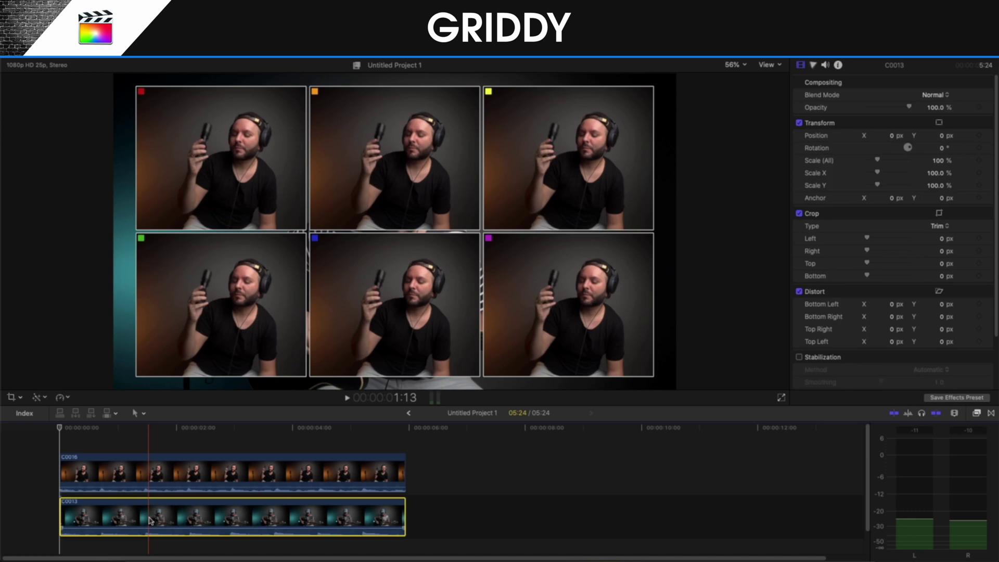
{"action": "key", "text": "v"}
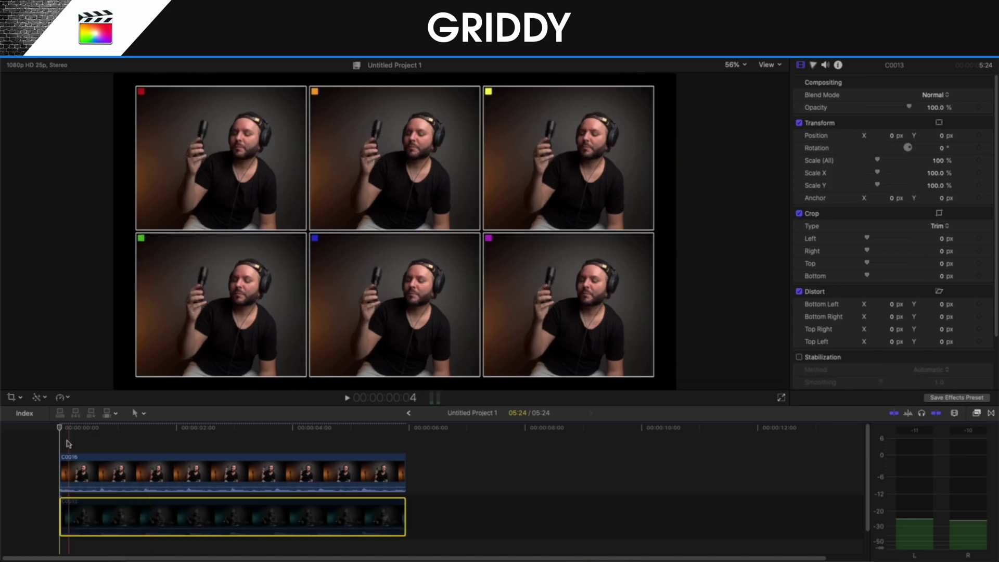
{"action": "left_click", "coordinate": [124, 472]}
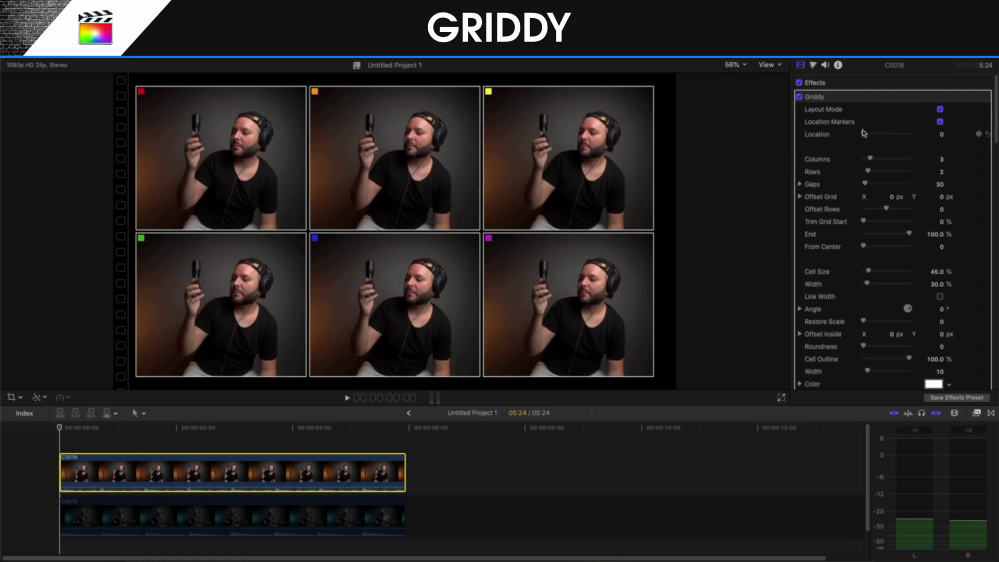
Set Griddy on C0016 to 2 columns and 1 row
{"action": "left_click", "coordinate": [939, 121]}
{"action": "left_click", "coordinate": [940, 122]}
{"action": "left_click_drag", "start_coordinate": [871, 161], "coordinate": [866, 175]}
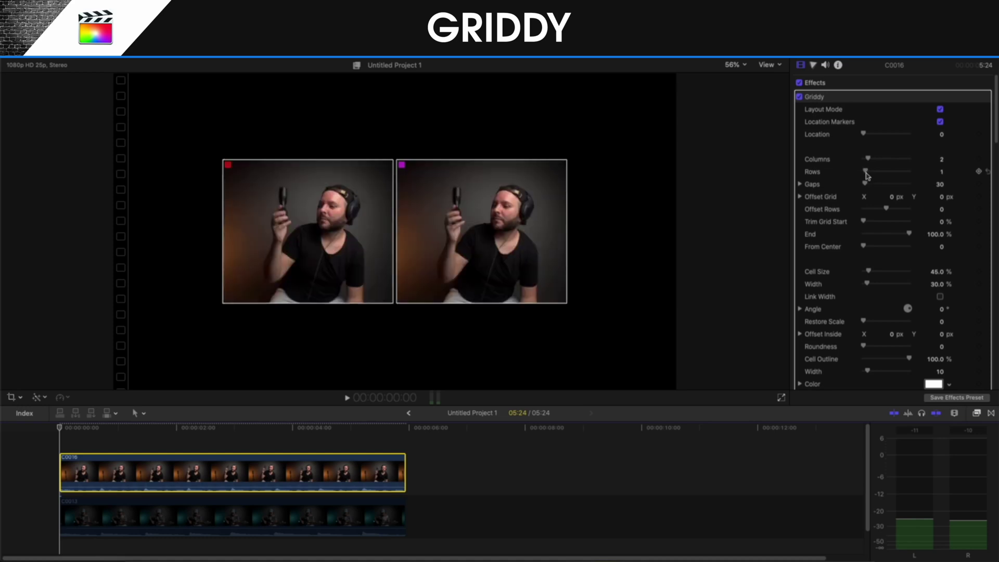
{"action": "mouse_move", "coordinate": [866, 159]}
{"action": "left_mouse_down"}
{"action": "mouse_move", "coordinate": [877, 159]}
{"action": "mouse_move", "coordinate": [878, 171]}
{"action": "mouse_move", "coordinate": [865, 172]}
{"action": "mouse_move", "coordinate": [869, 161]}
{"action": "left_mouse_up"}
{"action": "scroll", "coordinate": [875, 264], "scroll_direction": "down", "scroll_amount": 3}
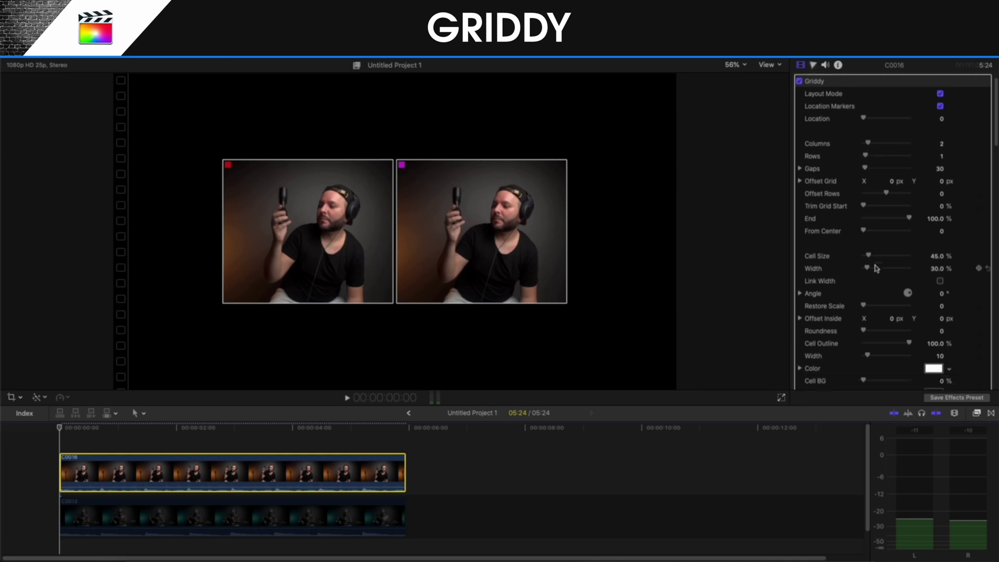
Set Griddy Cell Size to 96.21% and type a cell Width of 48.5%
{"action": "left_click_drag", "start_coordinate": [871, 234], "coordinate": [877, 234]}
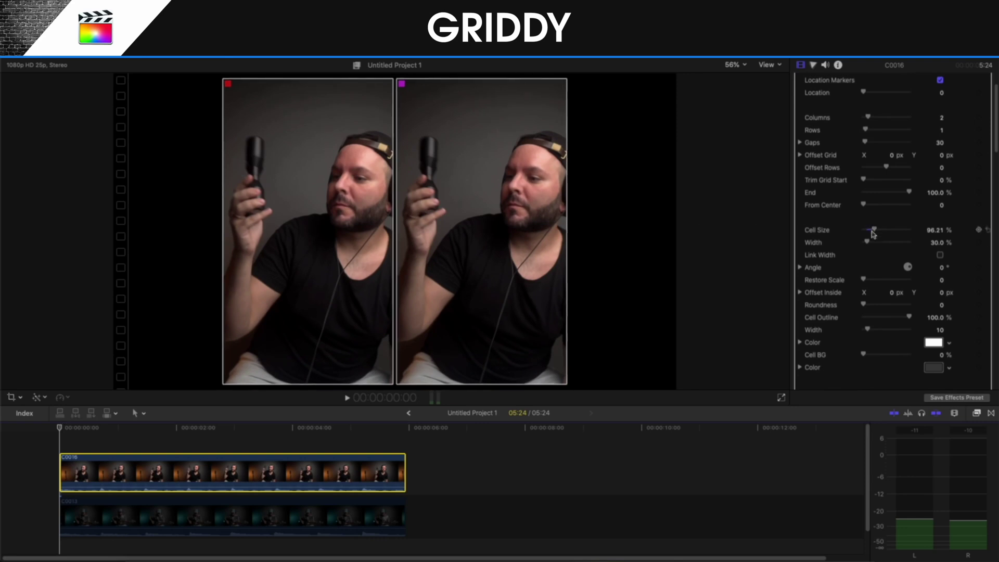
{"action": "left_click_drag", "start_coordinate": [867, 241], "coordinate": [871, 245]}
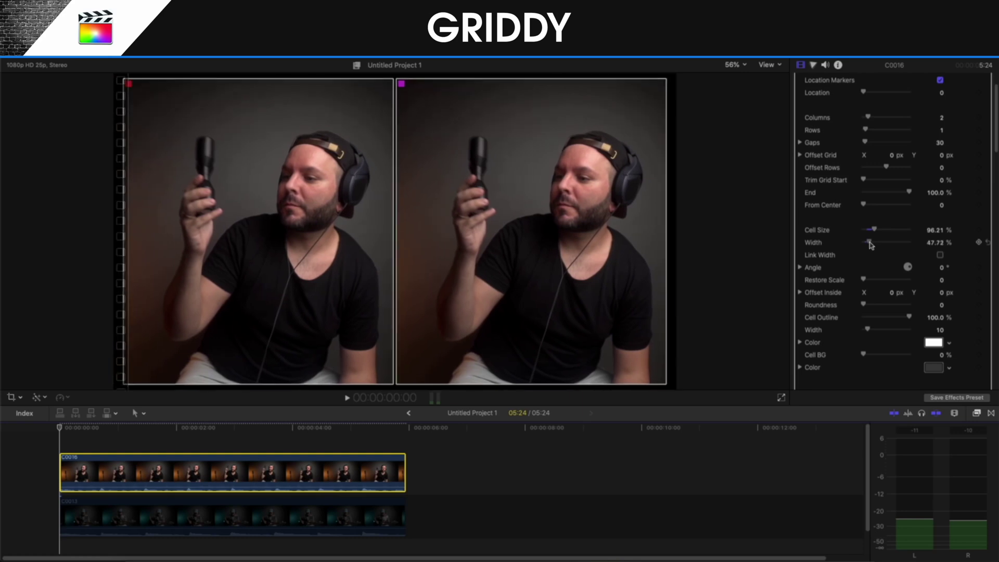
{"action": "left_click", "coordinate": [934, 242]}
{"action": "type", "text": "50"}
{"action": "key", "text": "Return"}
{"action": "type", "text": "48"}
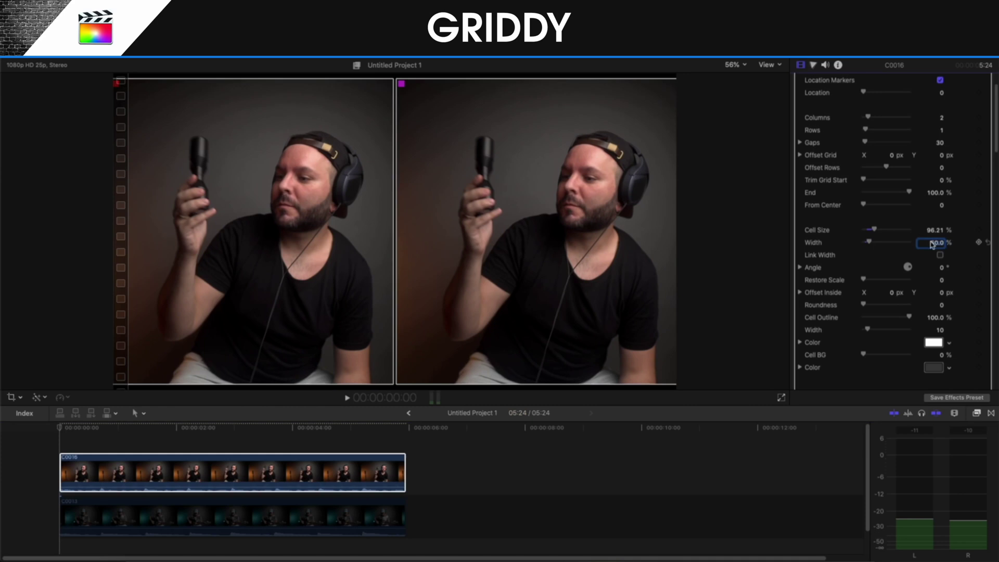
{"action": "key", "text": "Return"}
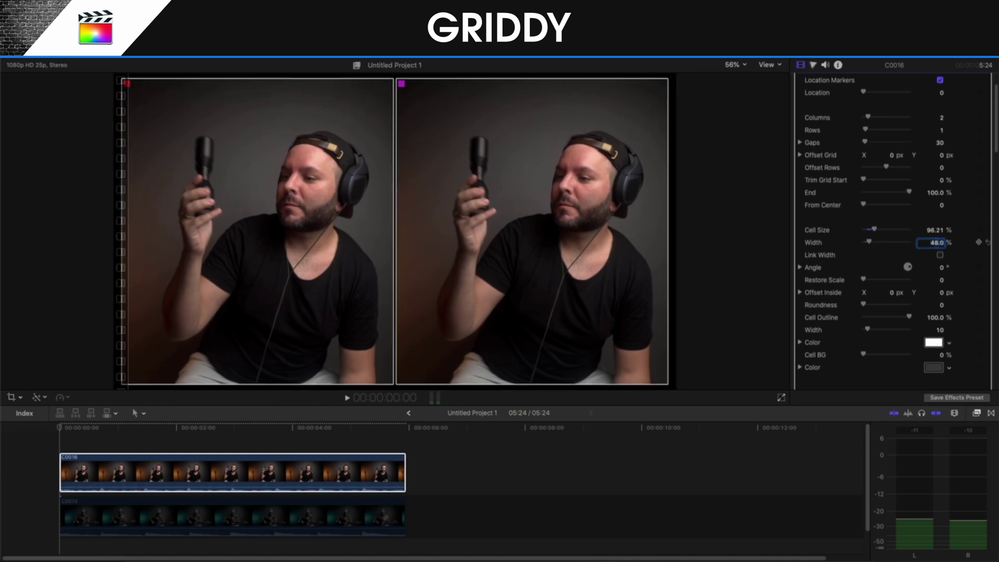
{"action": "type", "text": "48"}
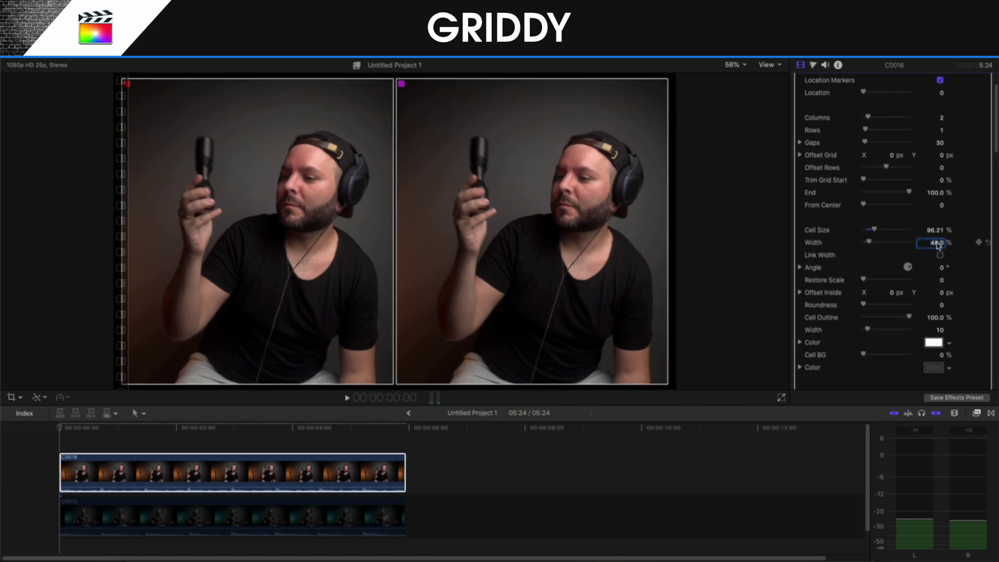
{"action": "type", "text": ".5"}
{"action": "key", "text": "Return"}
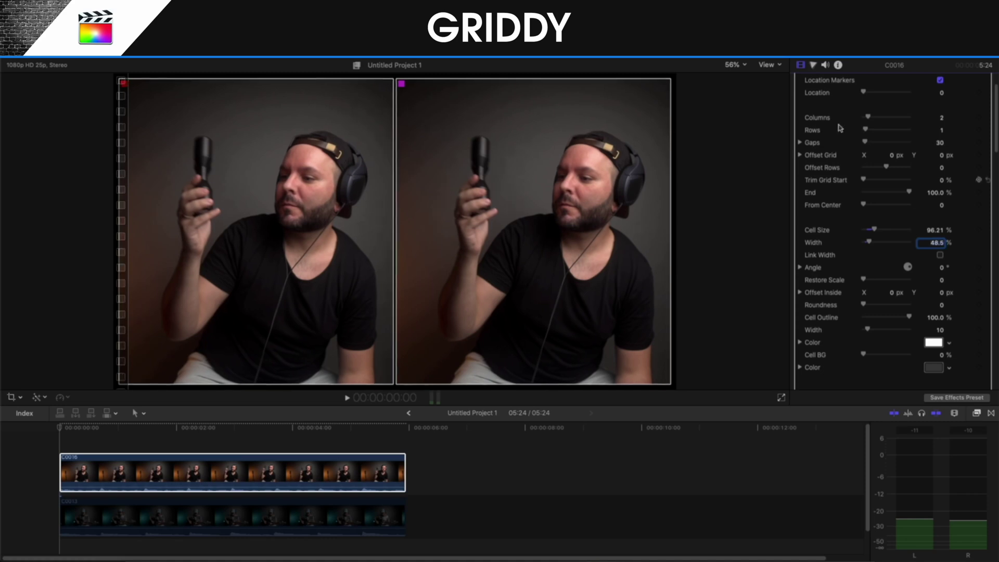
Hide the cell location markers and adjust the cell outline thickness and strength
{"action": "scroll", "coordinate": [868, 202], "scroll_direction": "up", "scroll_amount": 2}
{"action": "left_click", "coordinate": [940, 123]}
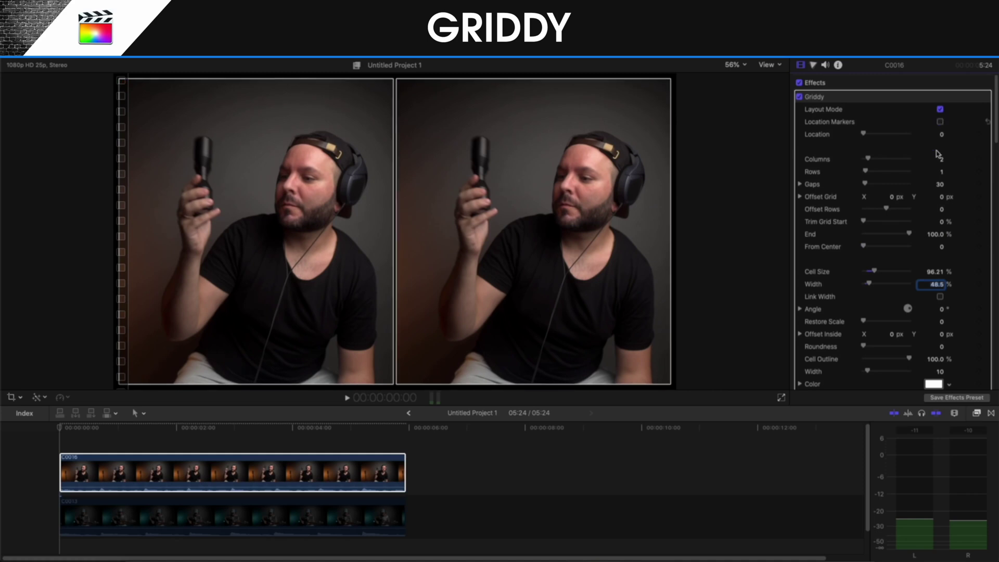
{"action": "scroll", "coordinate": [906, 240], "scroll_direction": "down", "scroll_amount": 3}
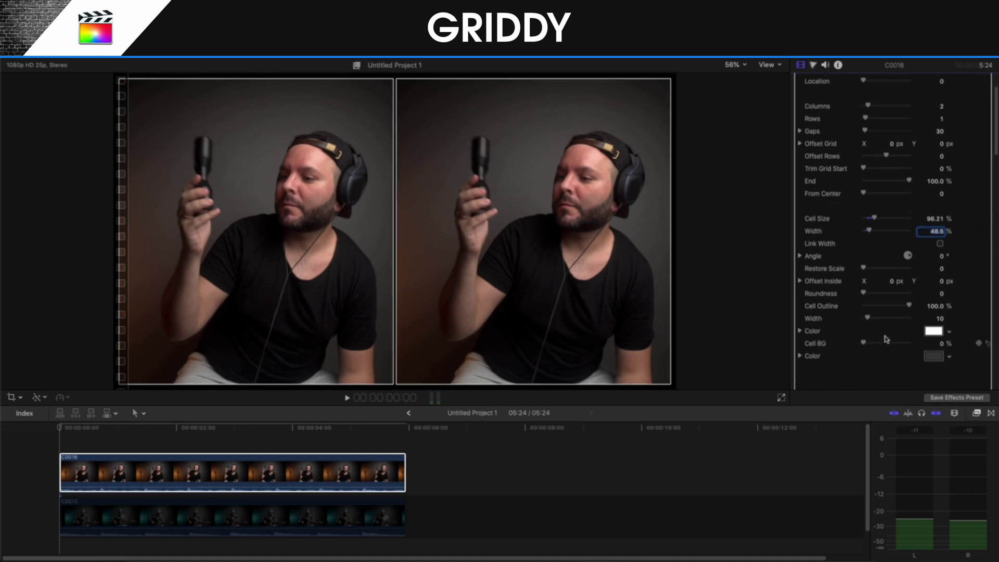
{"action": "mouse_move", "coordinate": [867, 318]}
{"action": "left_mouse_down"}
{"action": "mouse_move", "coordinate": [884, 318]}
{"action": "mouse_move", "coordinate": [862, 319]}
{"action": "left_mouse_up"}
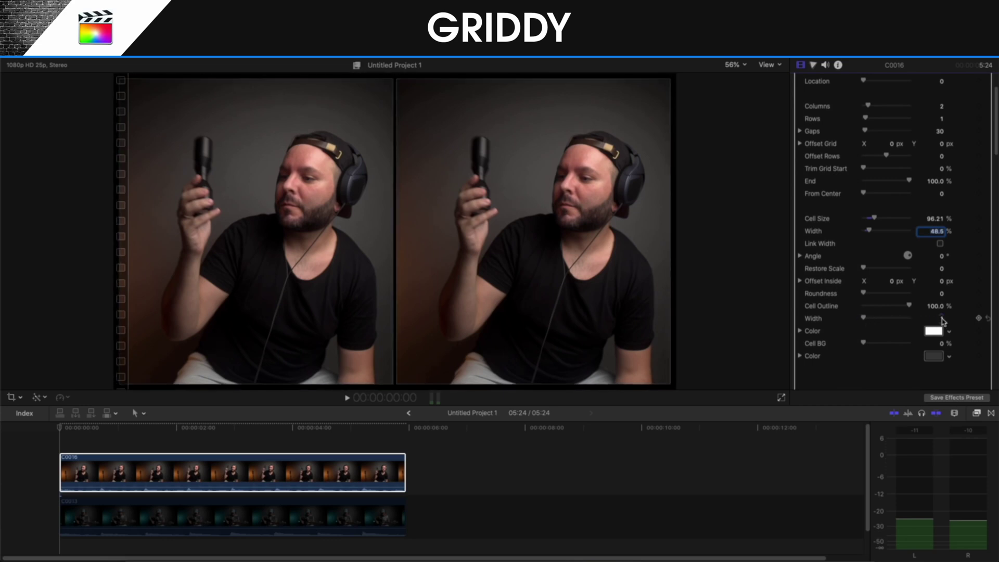
{"action": "left_click_drag", "start_coordinate": [909, 306], "coordinate": [812, 315]}
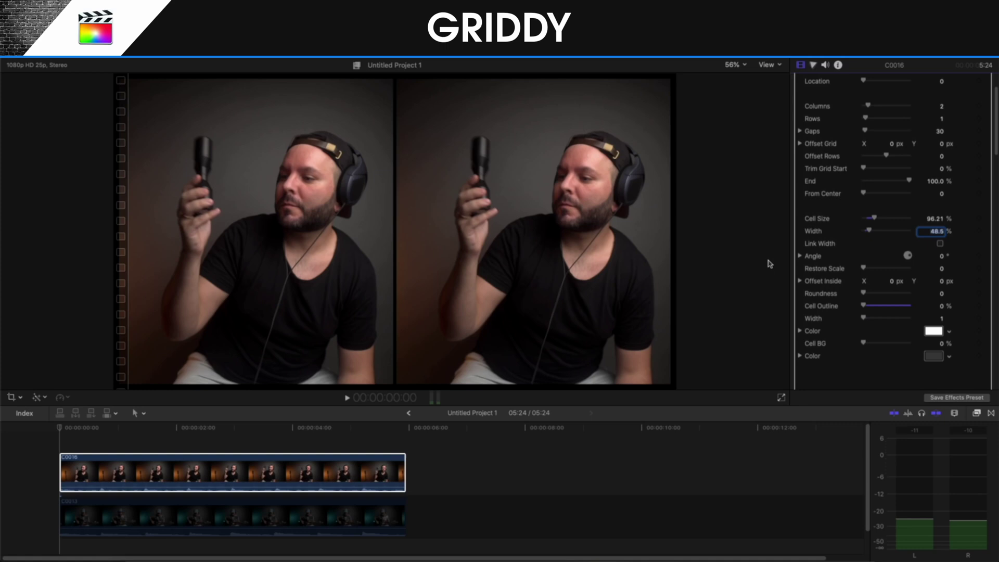
Reset the outline colour to white and drag Cell Outline down to 0%
{"action": "scroll", "coordinate": [884, 294], "scroll_direction": "down", "scroll_amount": 2}
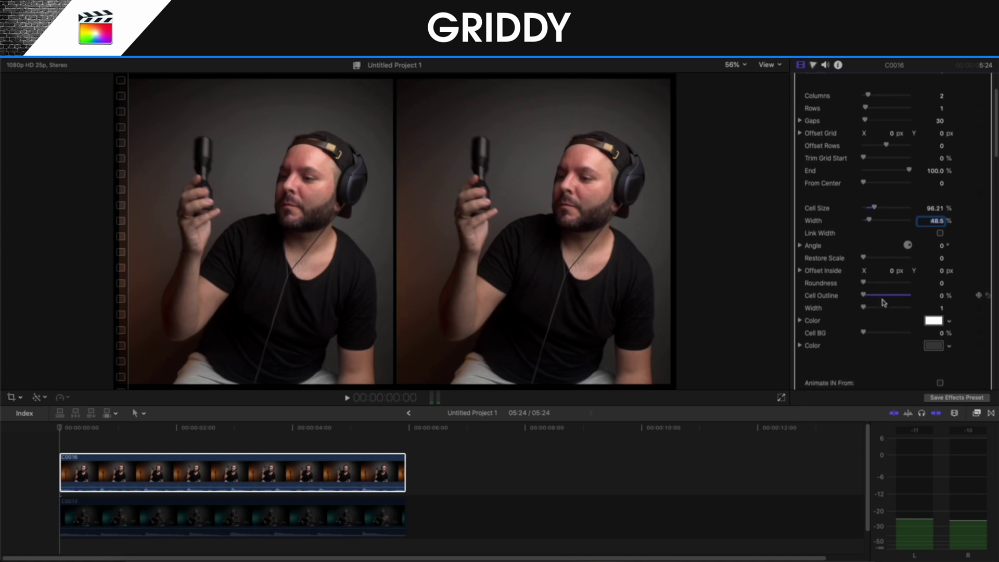
{"action": "left_click", "coordinate": [905, 289]}
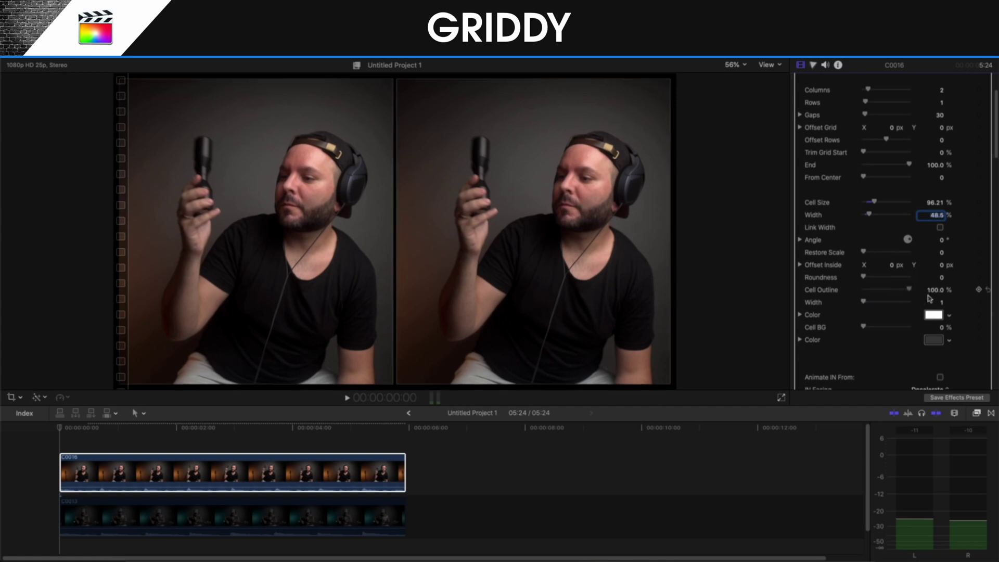
{"action": "left_click", "coordinate": [934, 314]}
{"action": "left_click_drag", "start_coordinate": [126, 405], "coordinate": [172, 408]}
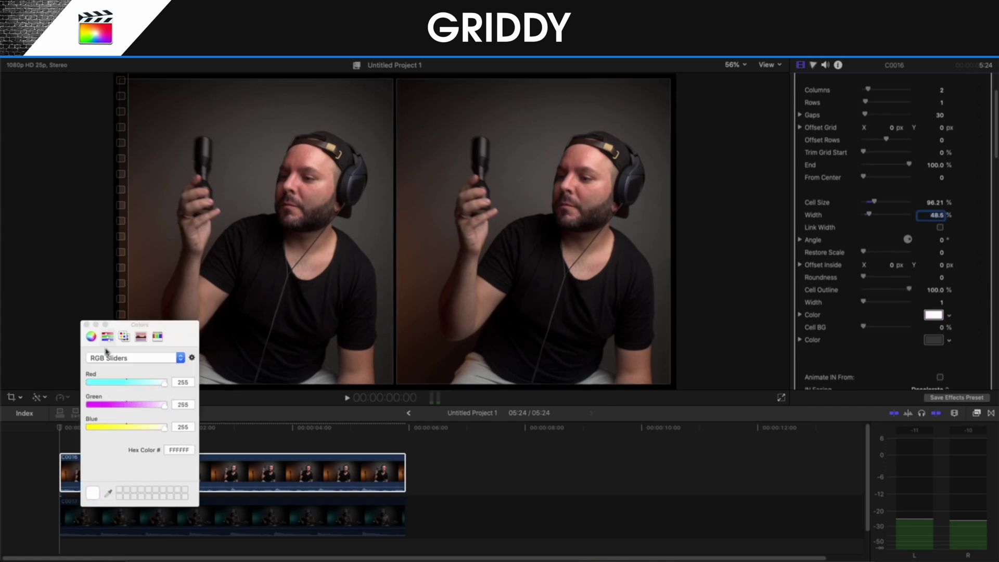
{"action": "left_click", "coordinate": [87, 324]}
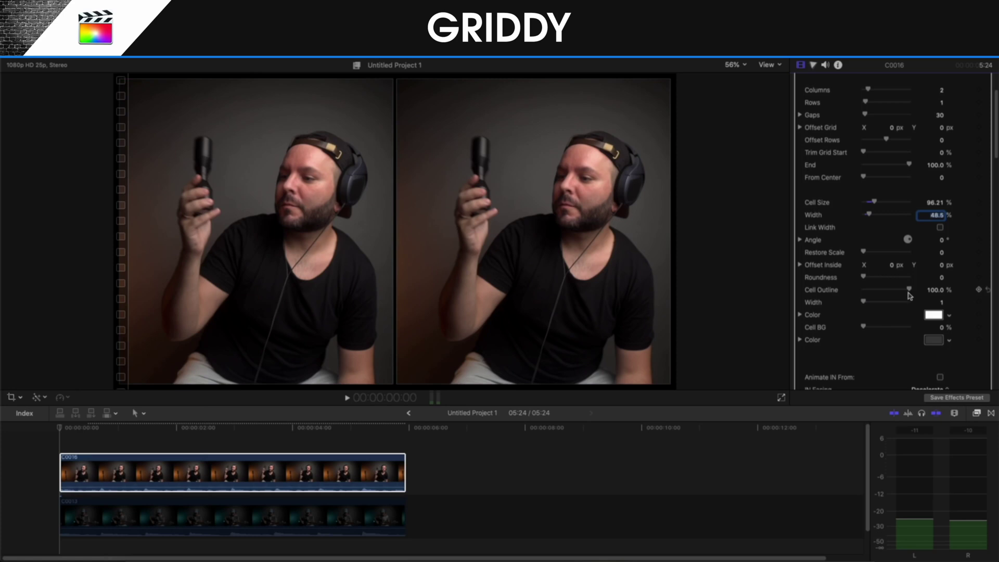
{"action": "left_click_drag", "start_coordinate": [908, 290], "coordinate": [803, 283]}
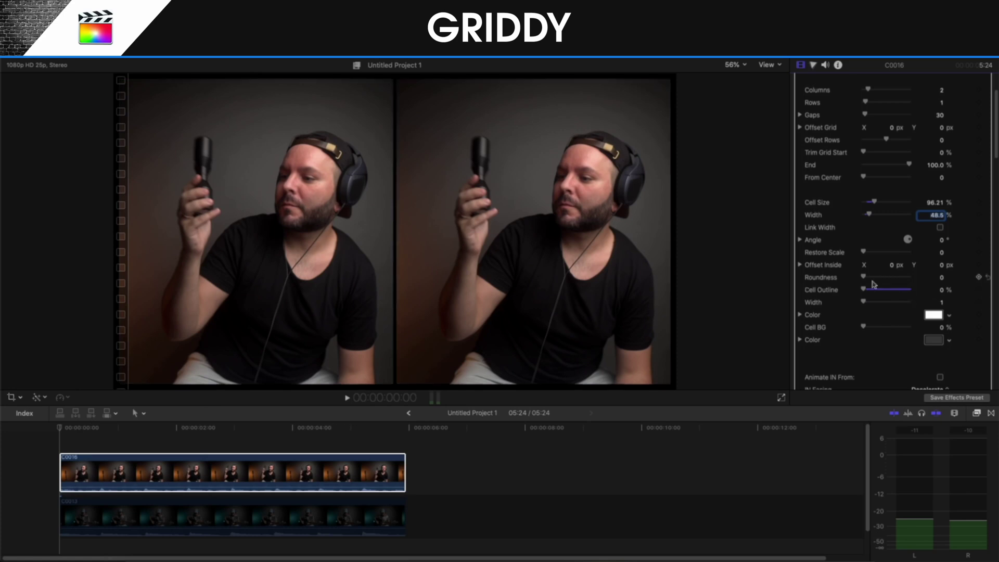
{"action": "scroll", "coordinate": [874, 289], "scroll_direction": "down", "scroll_amount": 5}
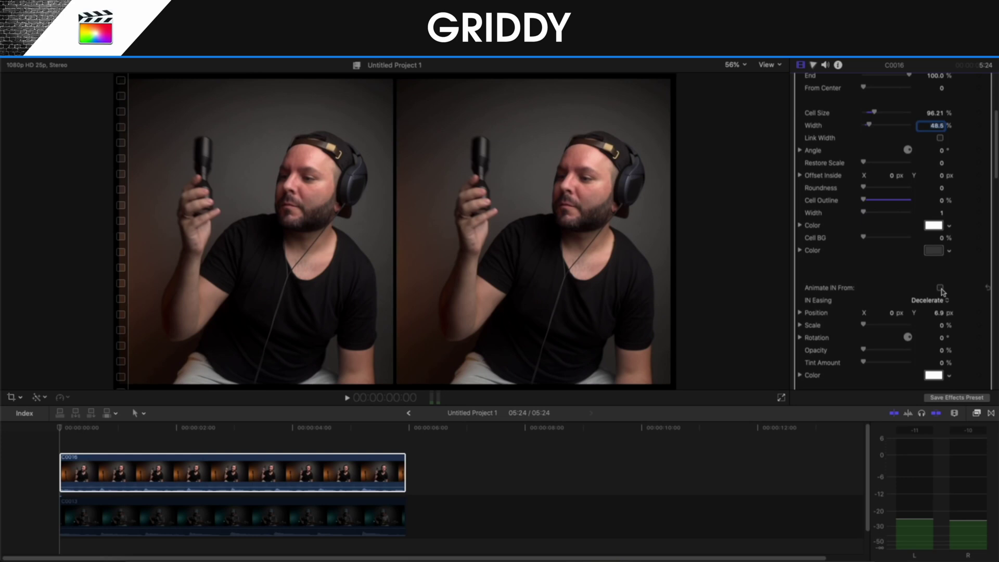
{"action": "left_click", "coordinate": [939, 288]}
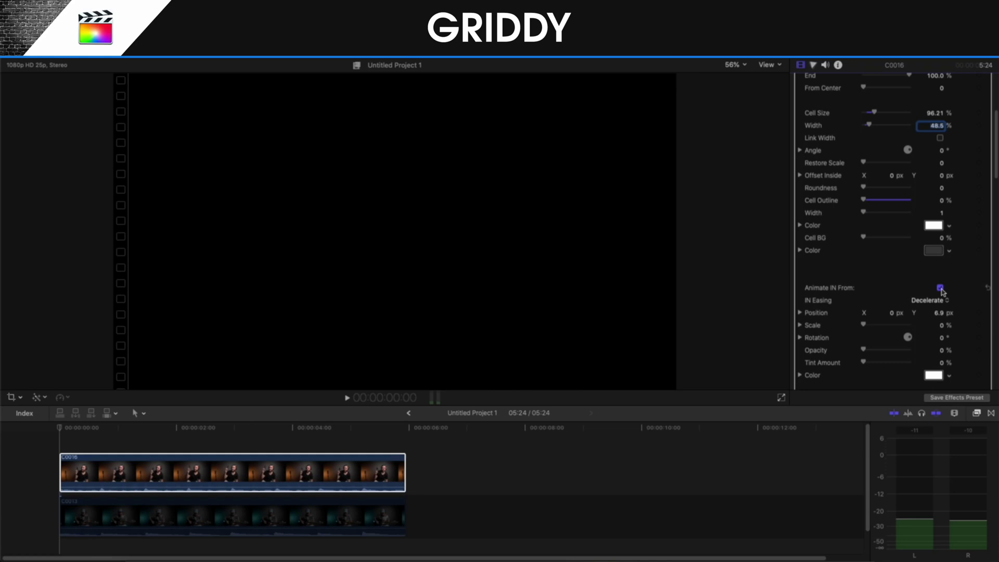
{"action": "left_click", "coordinate": [63, 444]}
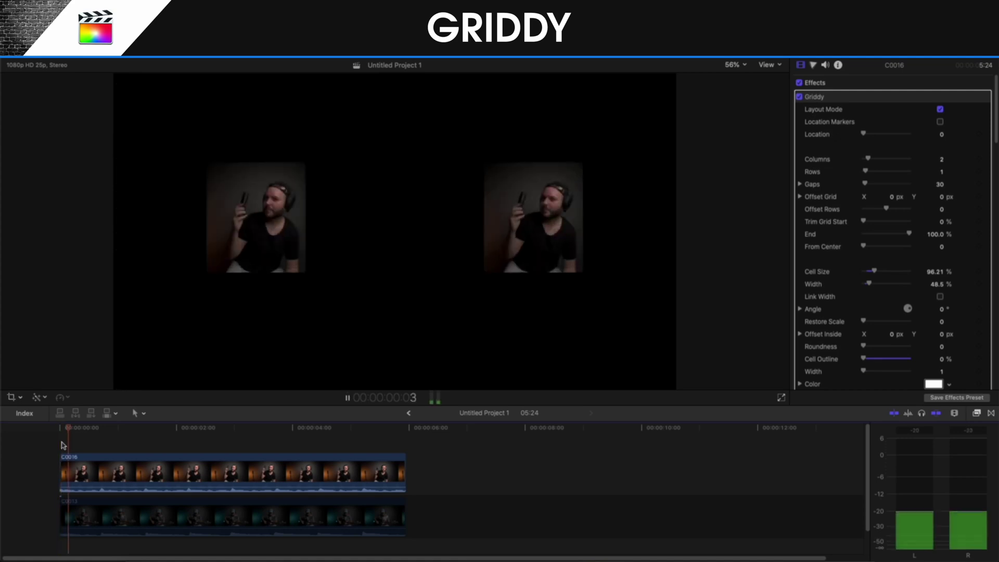
{"action": "scroll", "coordinate": [947, 291], "scroll_direction": "down", "scroll_amount": 5}
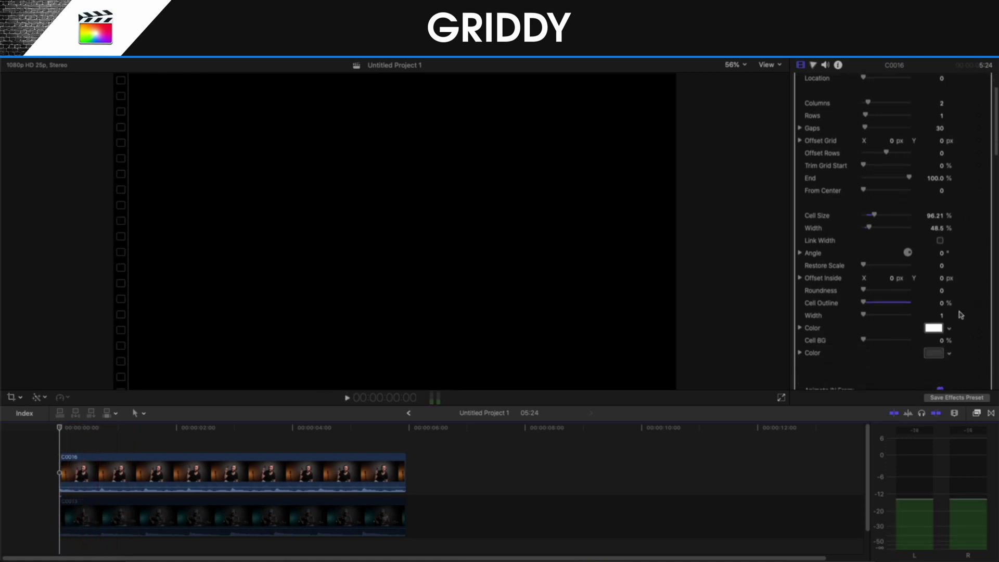
{"action": "scroll", "coordinate": [943, 313], "scroll_direction": "down", "scroll_amount": 3}
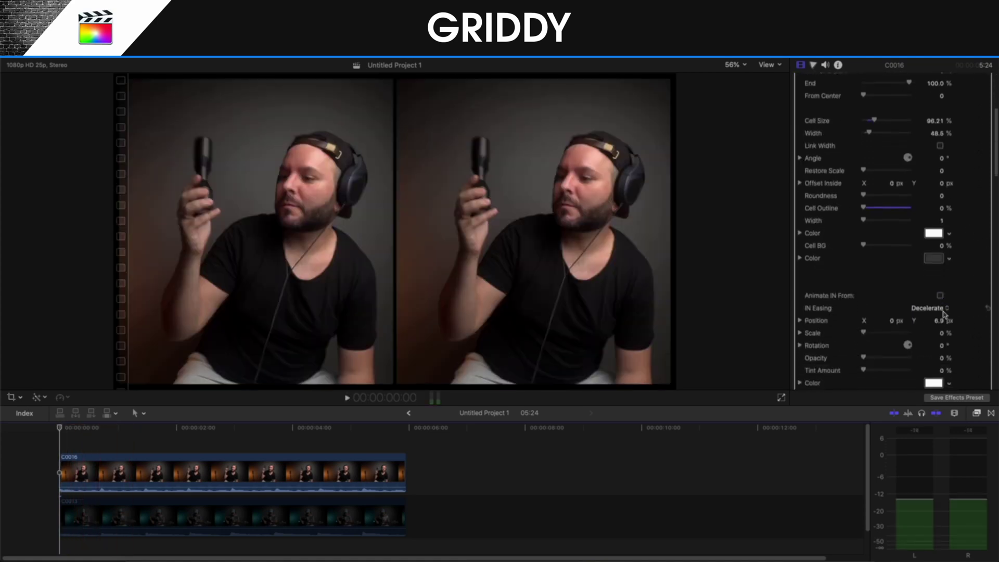
{"action": "scroll", "coordinate": [944, 313], "scroll_direction": "down", "scroll_amount": 1}
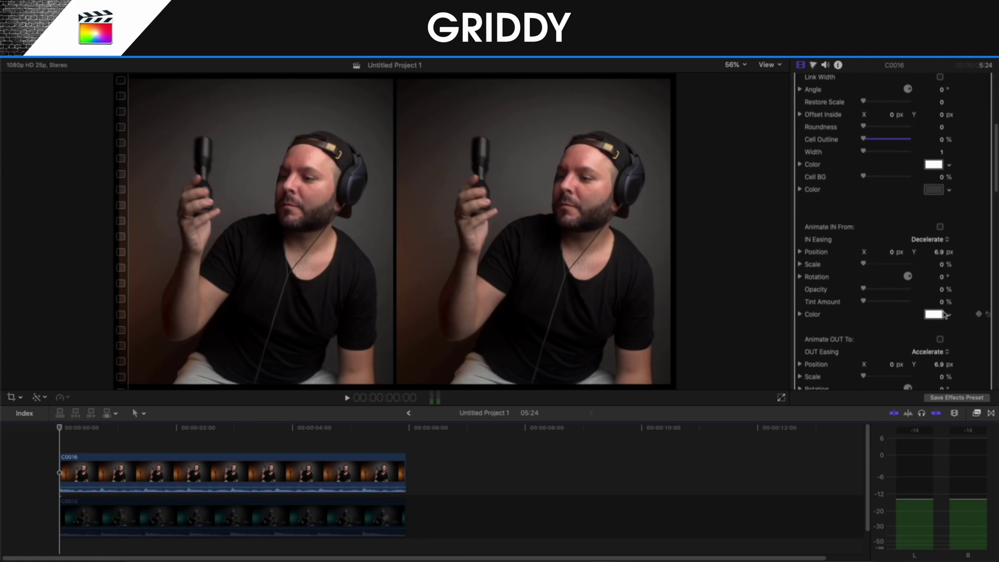
Preview the speaker titles, return Title Opacity to 0%, and choose Save Effects Preset
{"action": "scroll", "coordinate": [944, 314], "scroll_direction": "down", "scroll_amount": 5}
{"action": "left_click_drag", "start_coordinate": [899, 323], "coordinate": [910, 323]}
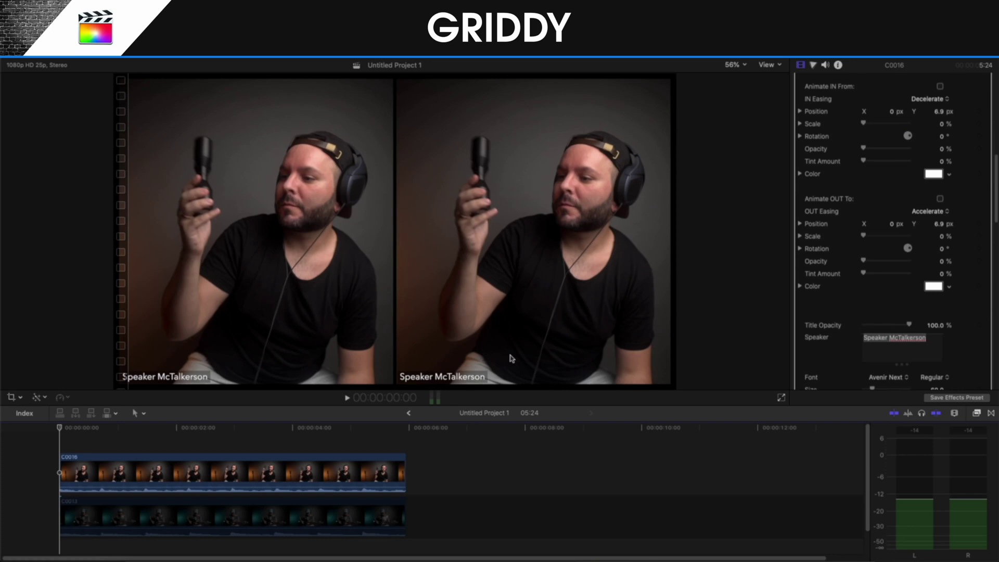
{"action": "left_click_drag", "start_coordinate": [908, 325], "coordinate": [863, 324]}
{"action": "scroll", "coordinate": [853, 302], "scroll_direction": "down", "scroll_amount": 3}
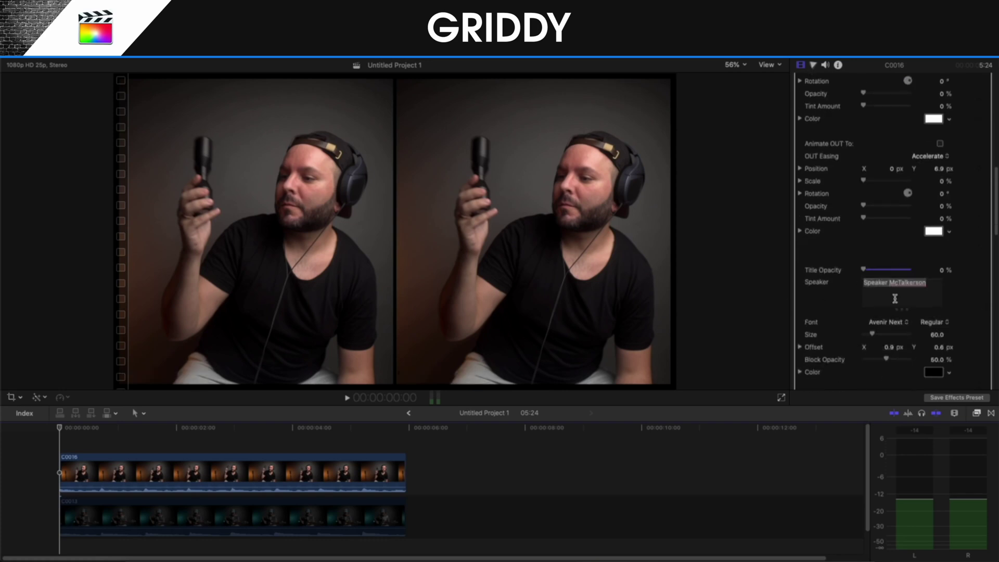
{"action": "scroll", "coordinate": [950, 302], "scroll_direction": "up", "scroll_amount": 6}
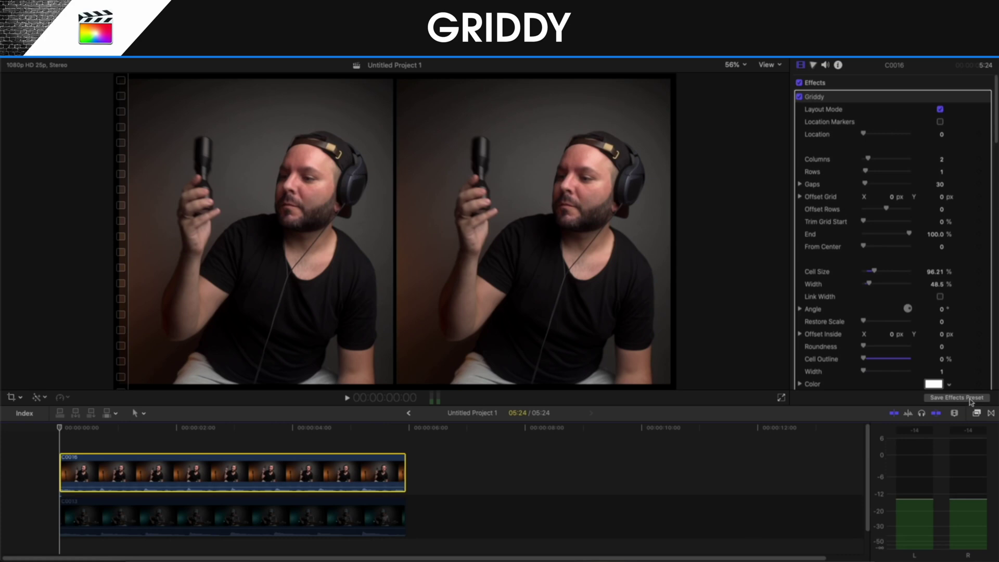
{"action": "left_click", "coordinate": [970, 399]}
Save the preset as 'Griddy 2 Columns' in the Griddy category
{"action": "left_click", "coordinate": [492, 151]}
{"action": "key", "text": "Up"}
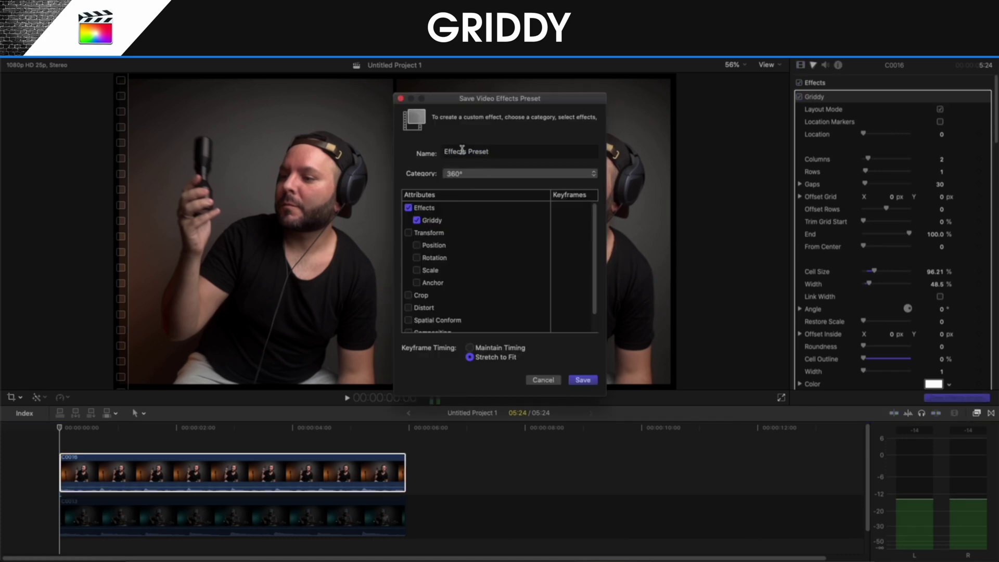
{"action": "type", "text": "Griddy 2 Columns"}
{"action": "key", "text": "super+shift+Right"}
{"action": "key", "text": "BackSpace"}
{"action": "left_click", "coordinate": [508, 173]}
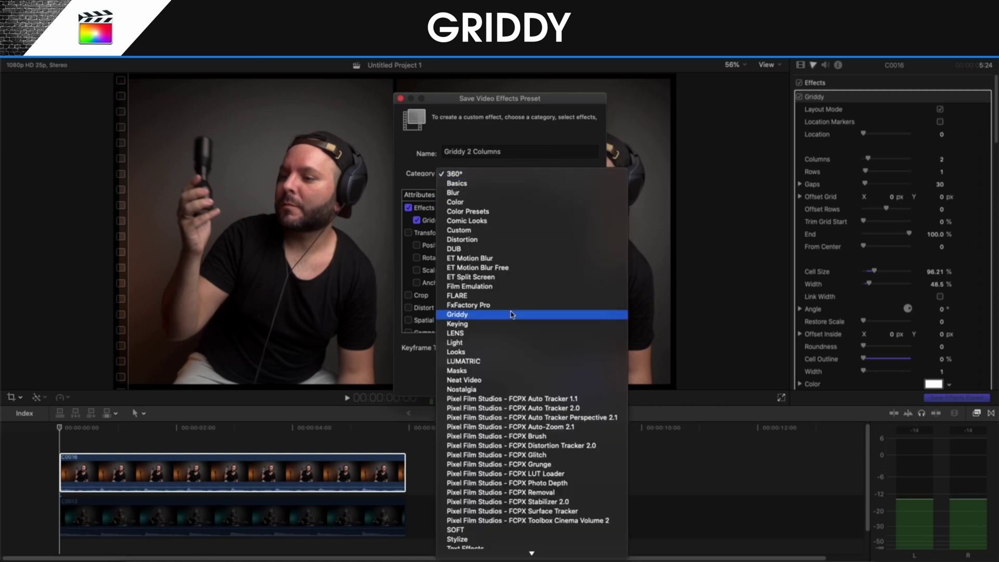
{"action": "left_click", "coordinate": [516, 315]}
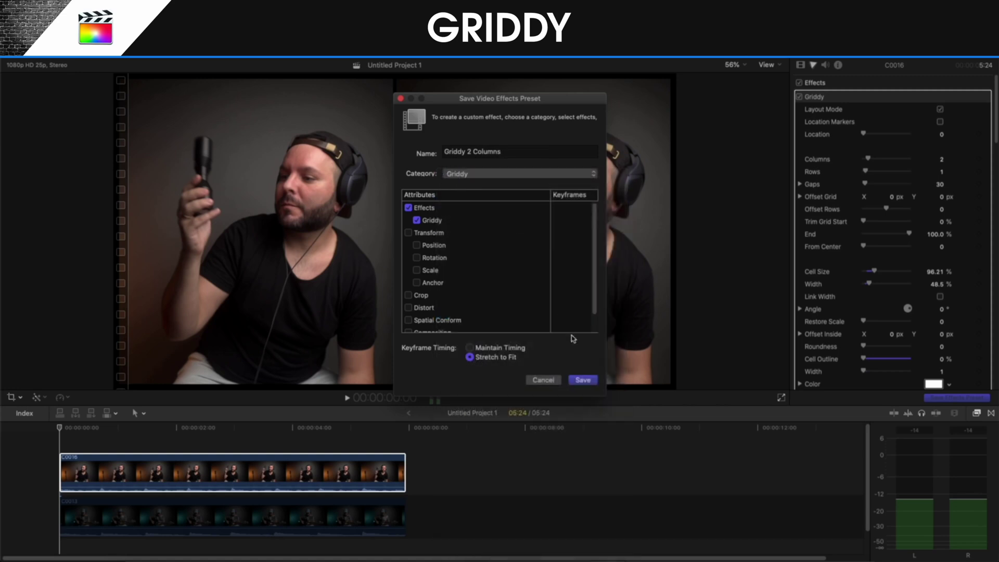
{"action": "left_click", "coordinate": [590, 378]}
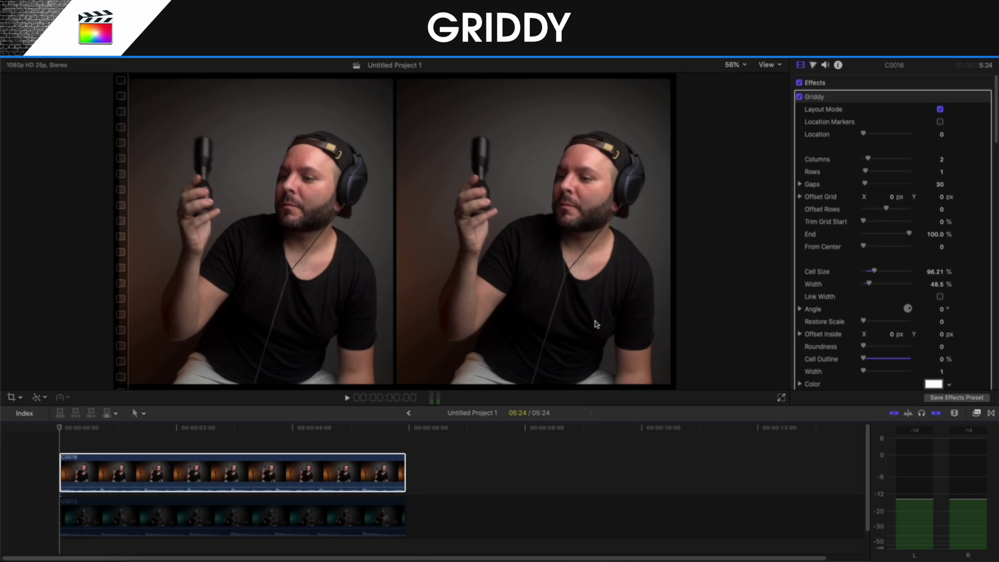
Delete Griddy from C0016 and make it compound clip 'Untitled Project 1 Clip'
{"action": "left_click", "coordinate": [836, 99]}
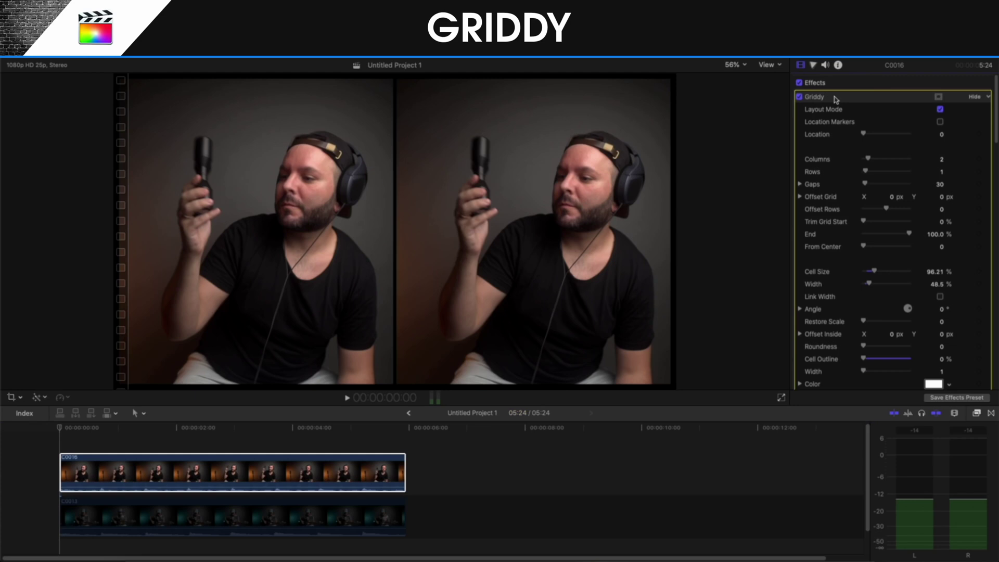
{"action": "key", "text": "Delete"}
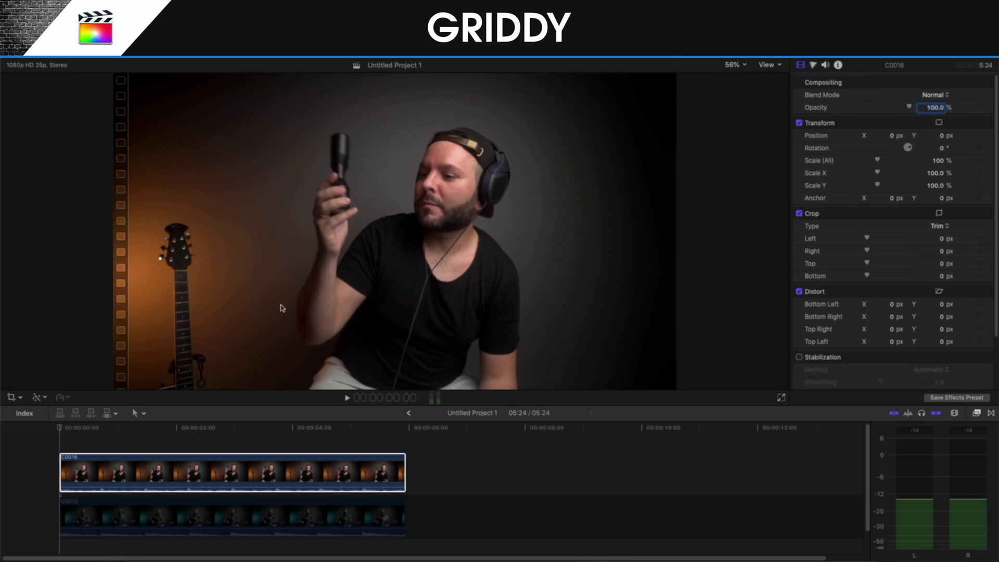
{"action": "left_click", "coordinate": [174, 470]}
{"action": "right_click", "coordinate": [175, 471]}
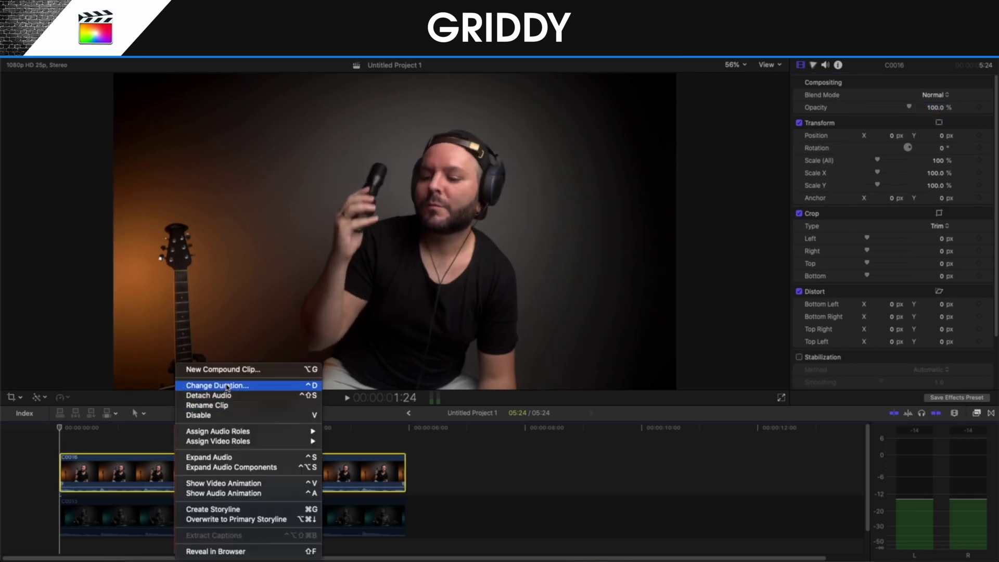
{"action": "left_click", "coordinate": [229, 370]}
{"action": "left_click", "coordinate": [624, 107]}
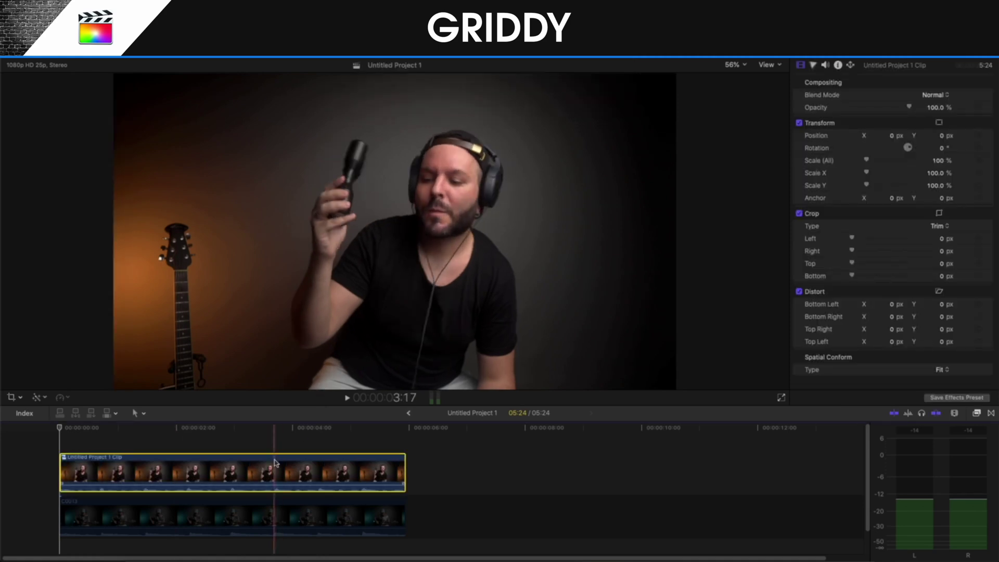
Apply Griddy 2 Columns to the compound clip, uncheck Layout Mode, and re-enable C0013
{"action": "left_click", "coordinate": [978, 414]}
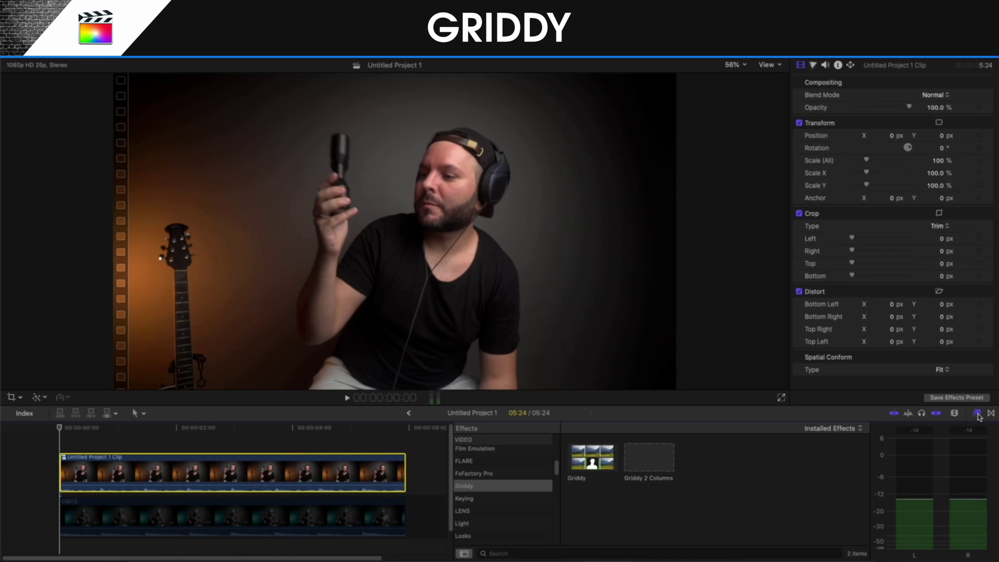
{"action": "left_click_drag", "start_coordinate": [658, 463], "coordinate": [304, 477]}
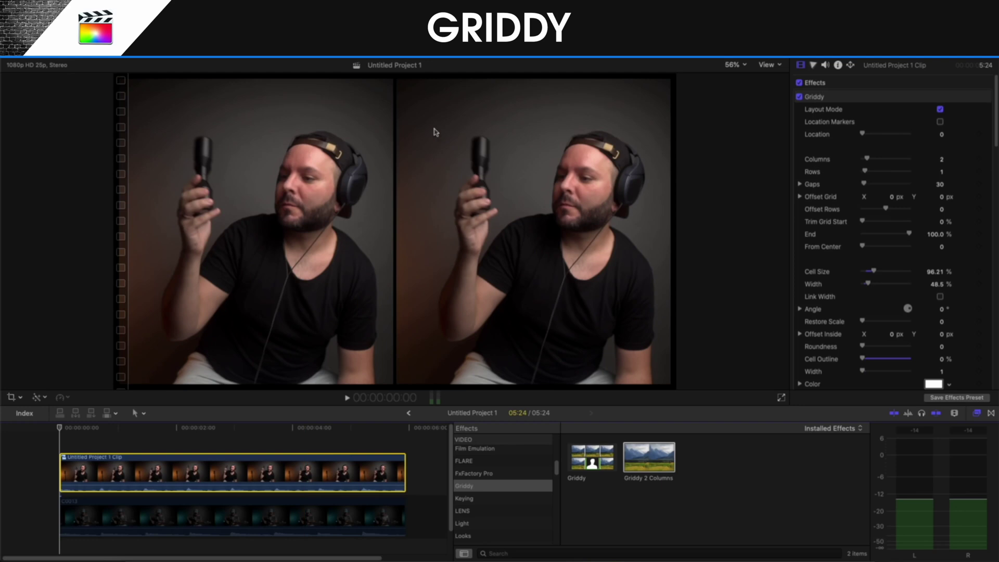
{"action": "left_click", "coordinate": [939, 110]}
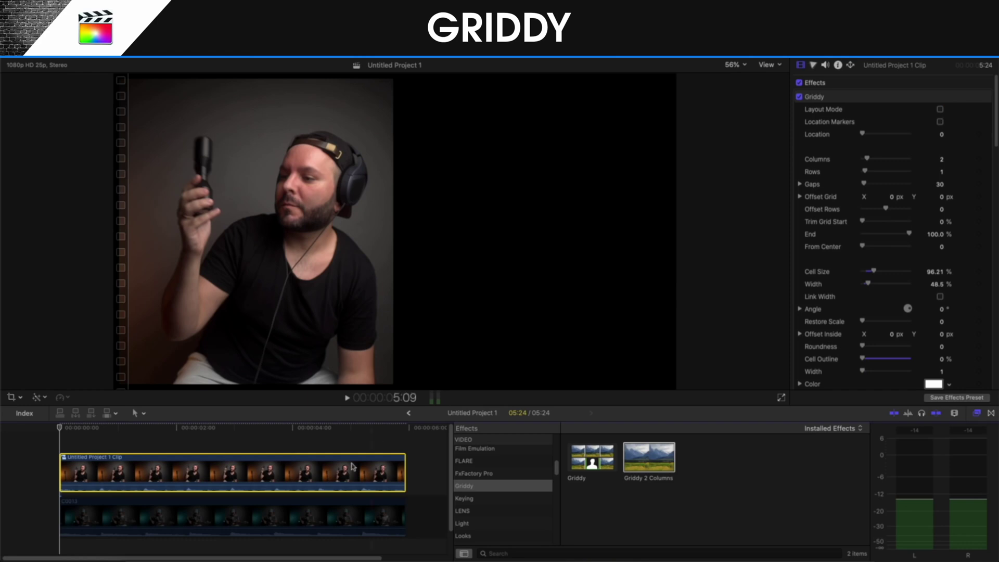
{"action": "left_click", "coordinate": [326, 508]}
{"action": "key", "text": "v"}
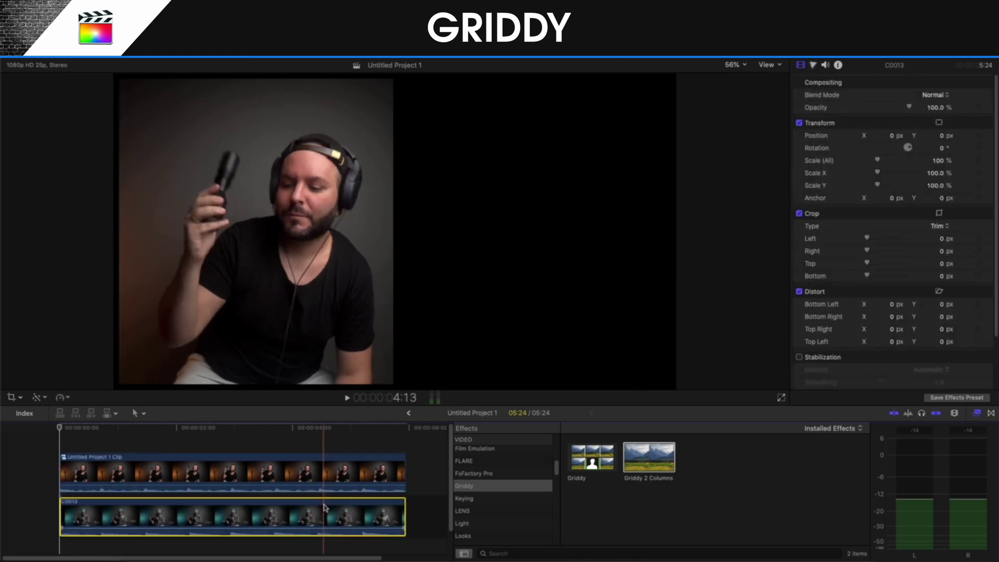
Turn C0013 into a compound clip with Griddy 2 Columns, then select the singer clip
{"action": "right_click", "coordinate": [124, 512]}
{"action": "left_click", "coordinate": [196, 380]}
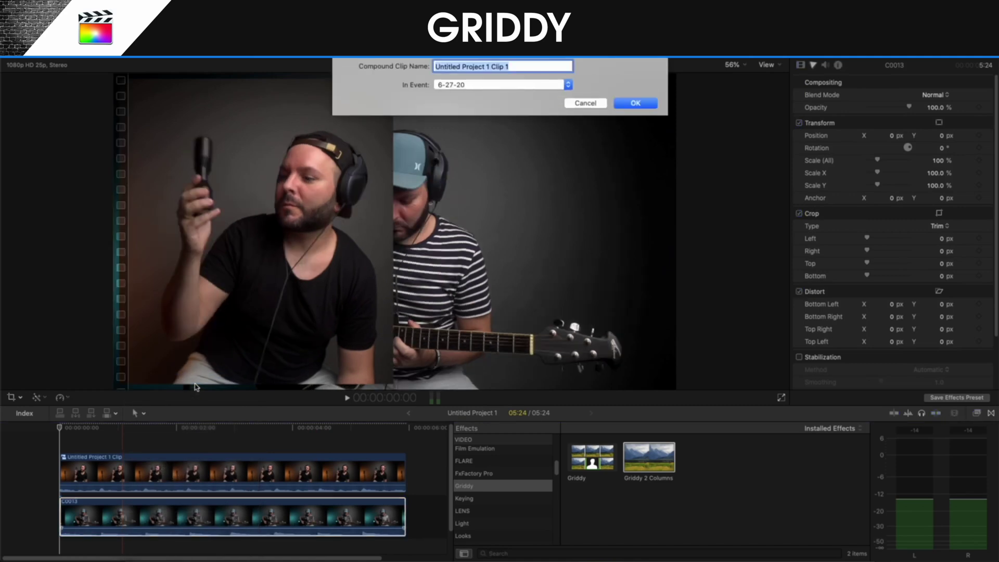
{"action": "left_click", "coordinate": [636, 105]}
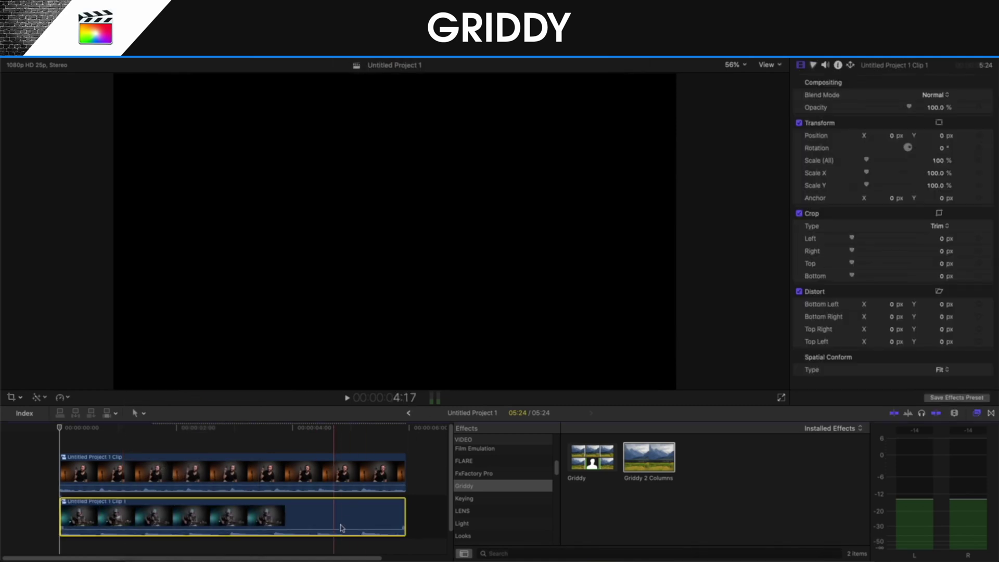
{"action": "left_click_drag", "start_coordinate": [666, 460], "coordinate": [343, 518]}
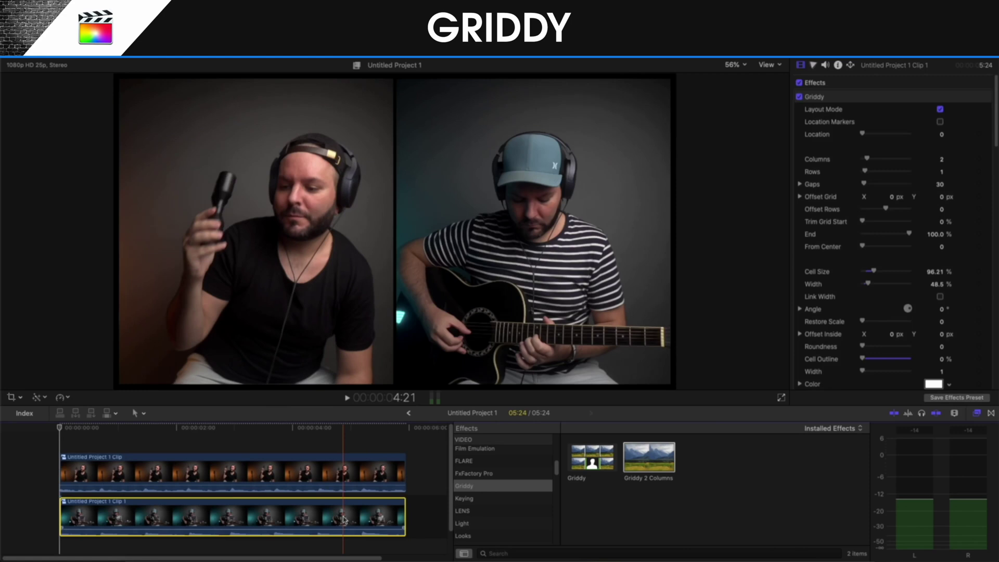
{"action": "left_click", "coordinate": [346, 471]}
{"action": "key", "text": "Home"}
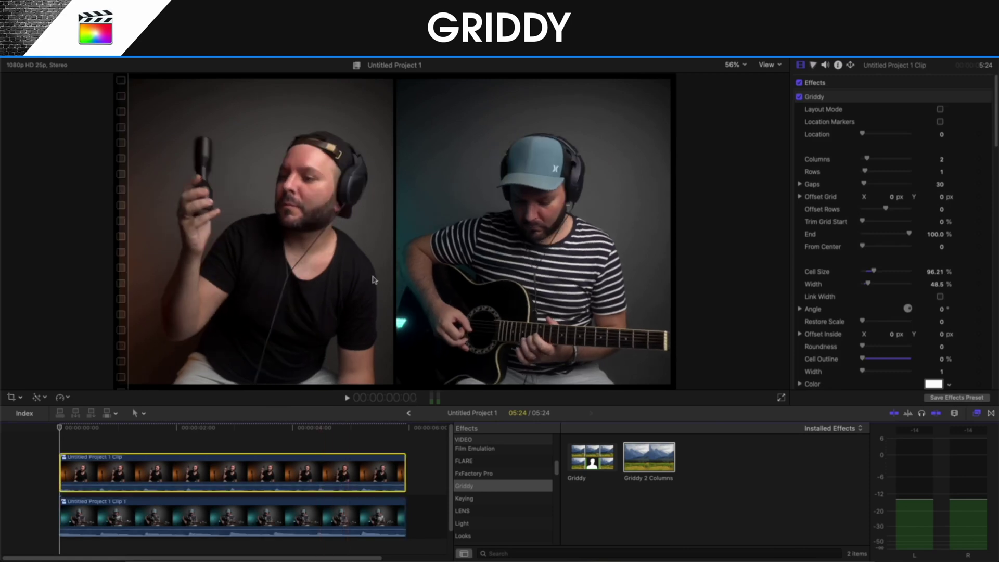
Set the singer clip's Griddy Location to 43.32, then reselect that clip
{"action": "left_click_drag", "start_coordinate": [862, 134], "coordinate": [883, 136]}
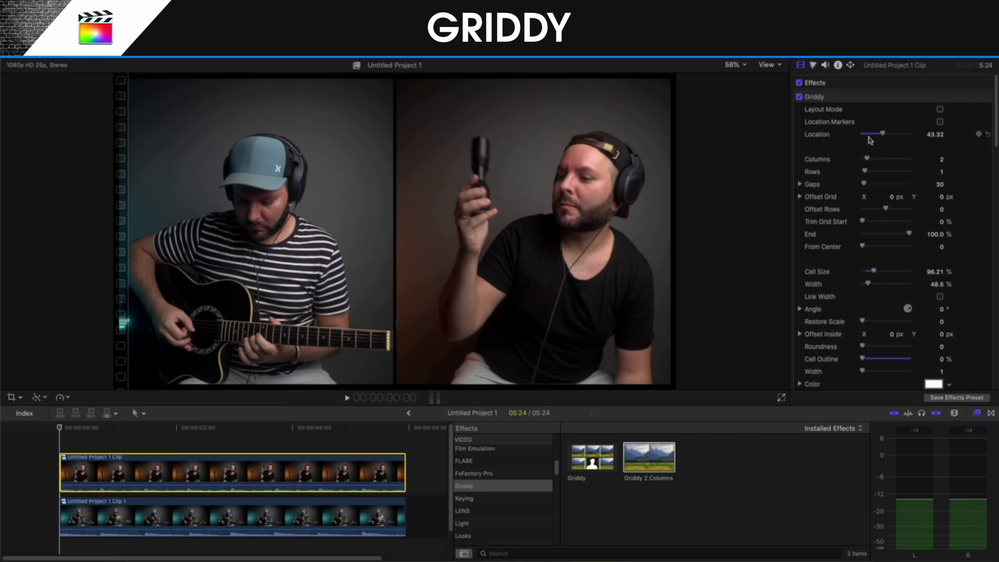
{"action": "left_click", "coordinate": [218, 446]}
{"action": "left_click", "coordinate": [227, 469]}
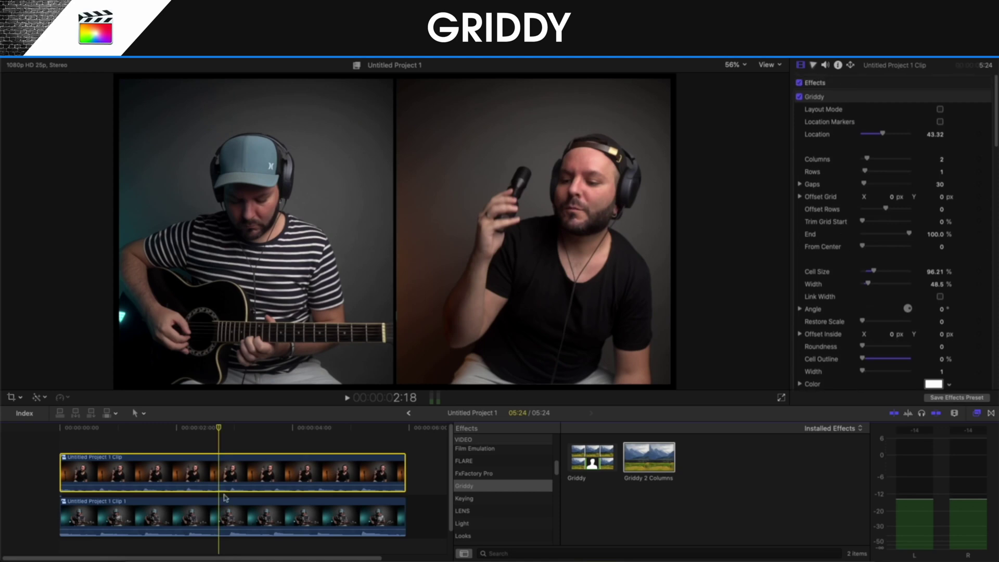
Scale the singer's C0016 clip inside its compound clip up to 139%
{"action": "double_click", "coordinate": [234, 471]}
{"action": "key", "text": "super+4"}
{"action": "left_click", "coordinate": [177, 486]}
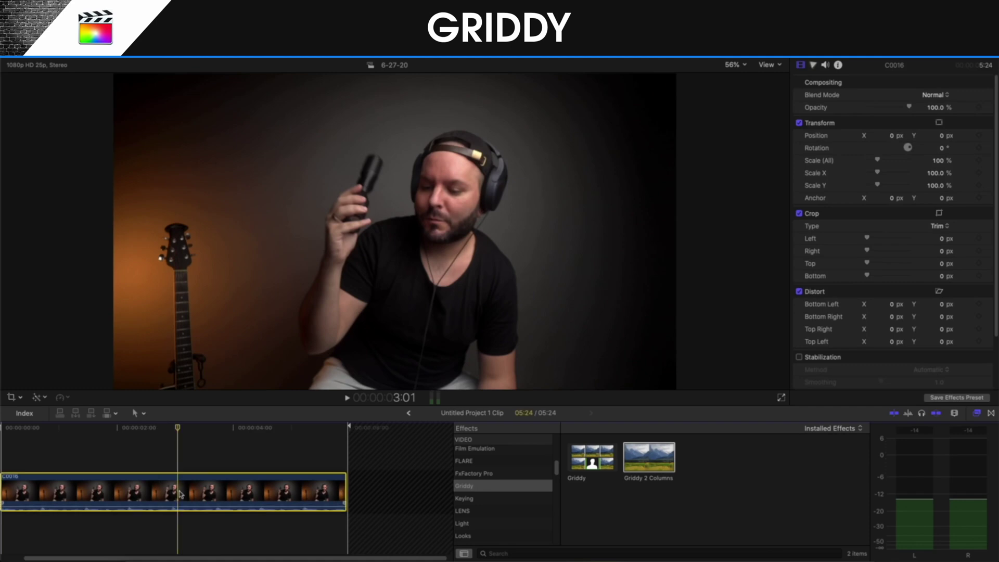
{"action": "left_click_drag", "start_coordinate": [877, 161], "coordinate": [884, 163]}
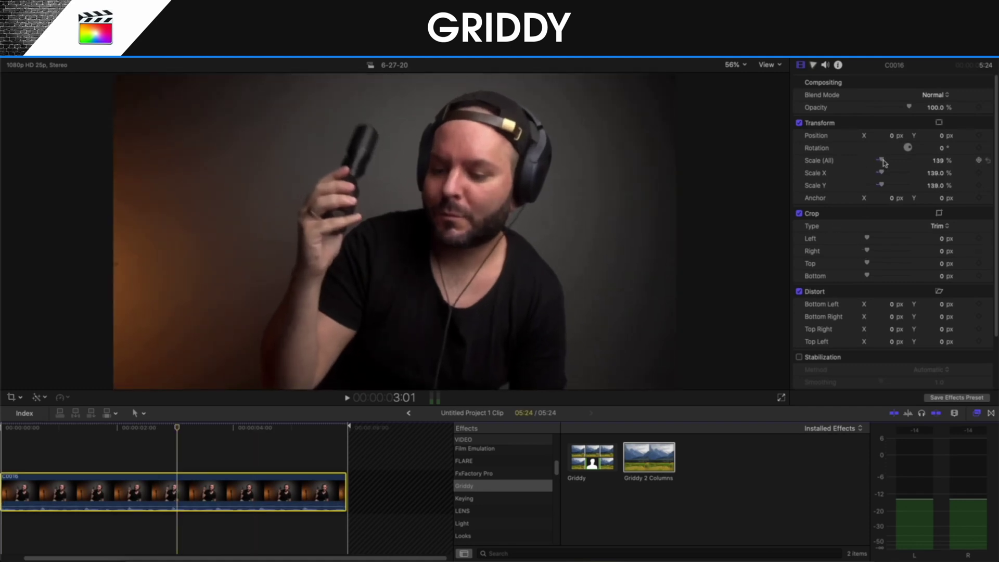
{"action": "left_click", "coordinate": [409, 413]}
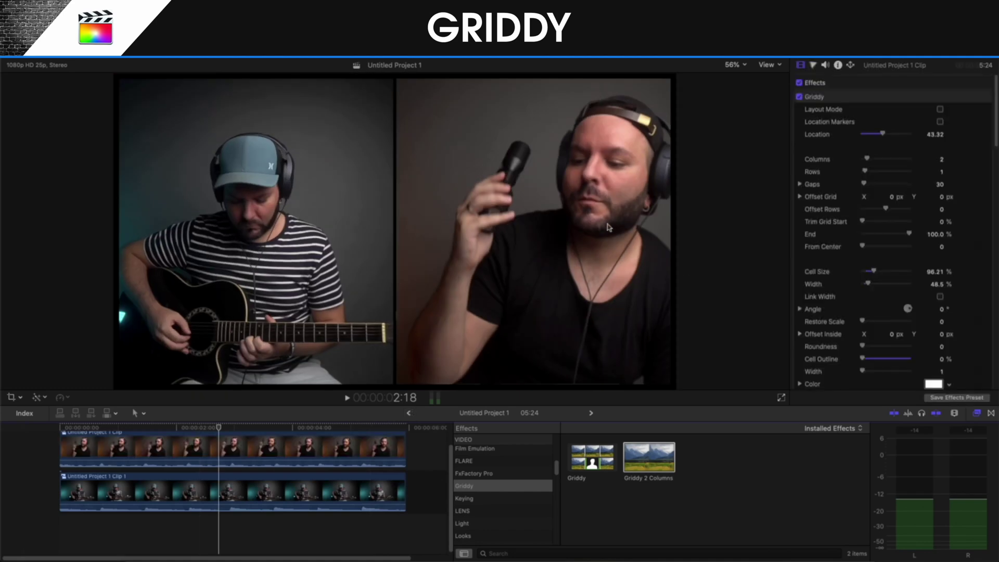
Scale the guitarist's footage to 121% and nudge its vertical position
{"action": "double_click", "coordinate": [273, 483]}
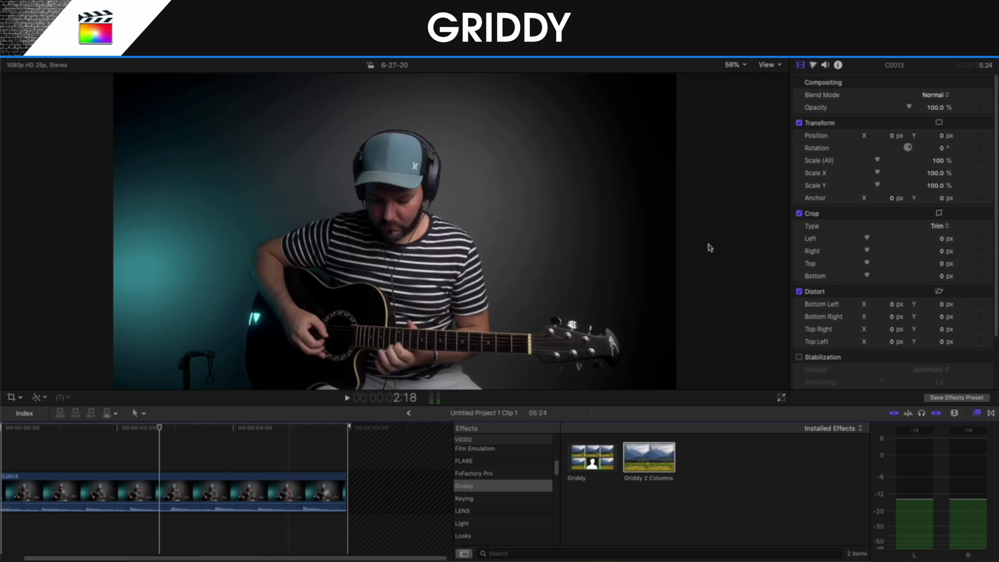
{"action": "left_click_drag", "start_coordinate": [877, 160], "coordinate": [881, 164]}
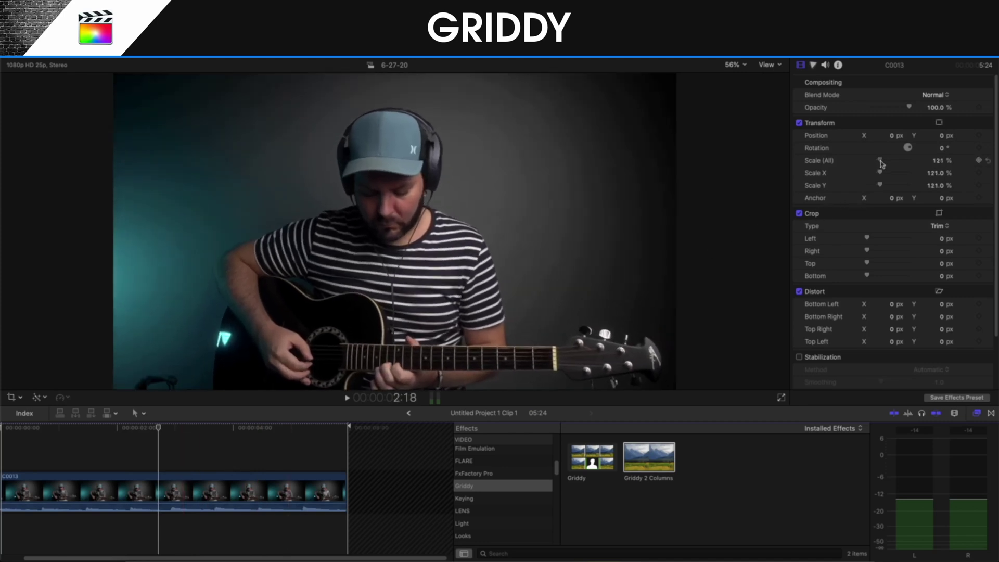
{"action": "left_click_drag", "start_coordinate": [944, 137], "coordinate": [944, 129]}
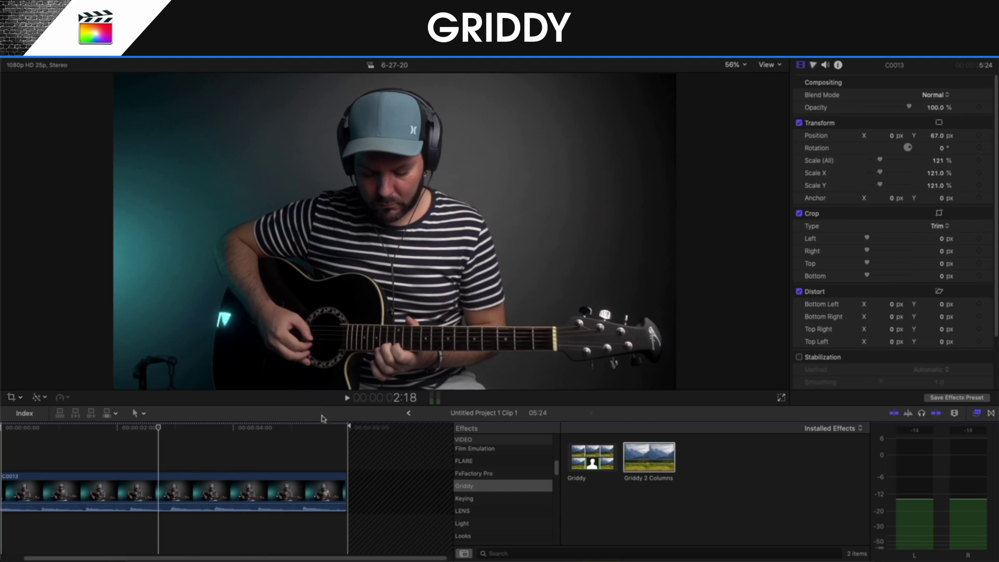
{"action": "left_click", "coordinate": [409, 413]}
Shift the guitarist's C0013 clip right to an X offset of 47.5 px
{"action": "left_click", "coordinate": [315, 197]}
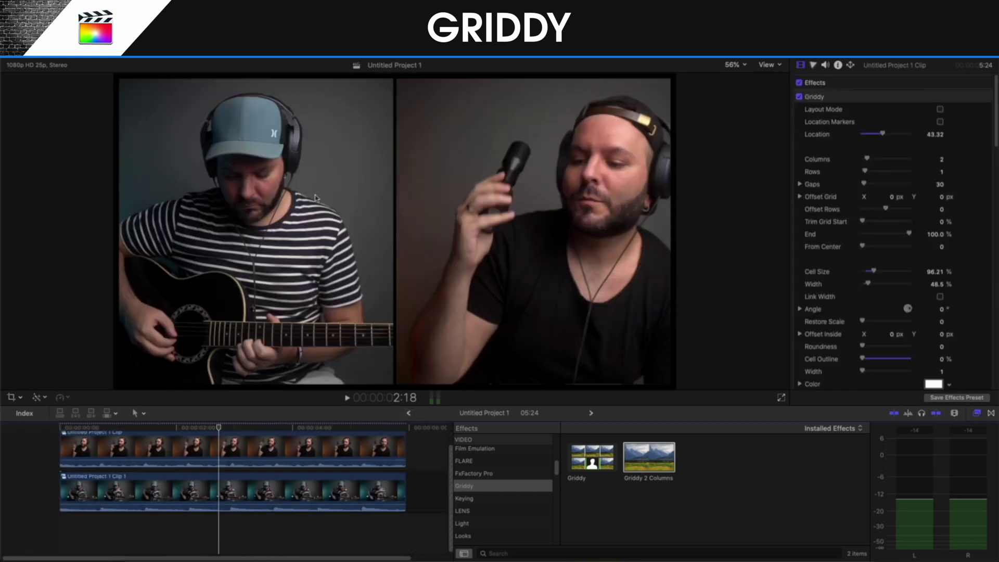
{"action": "double_click", "coordinate": [315, 197]}
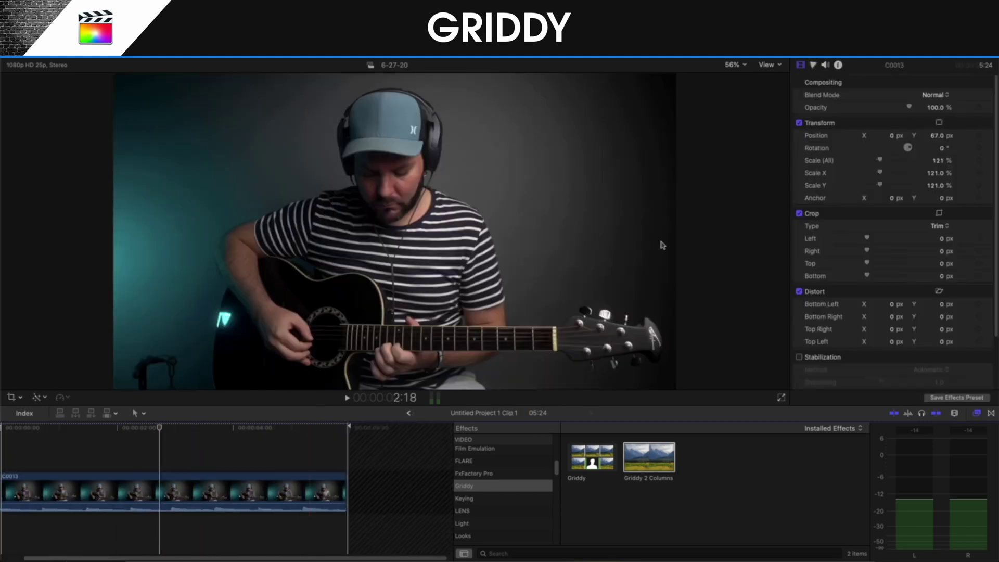
{"action": "left_click", "coordinate": [307, 492]}
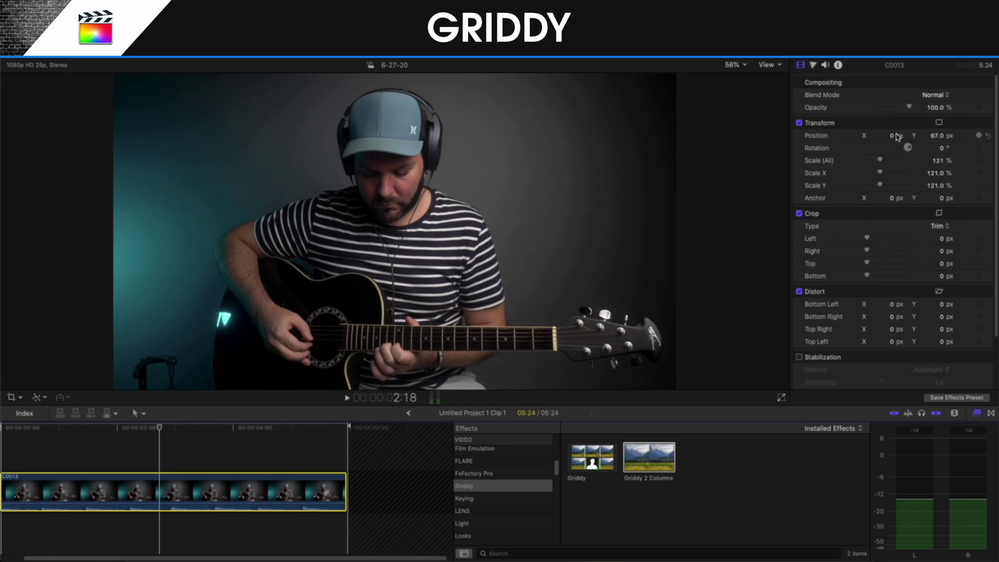
{"action": "left_click_drag", "start_coordinate": [896, 136], "coordinate": [924, 137]}
{"action": "left_click", "coordinate": [410, 413]}
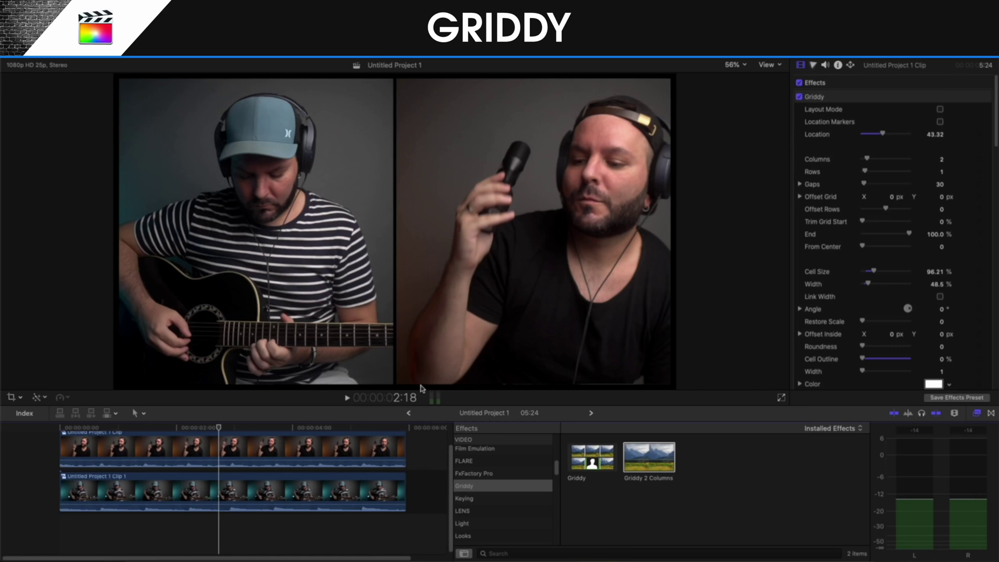
{"action": "scroll", "coordinate": [807, 253], "scroll_direction": "down", "scroll_amount": 3}
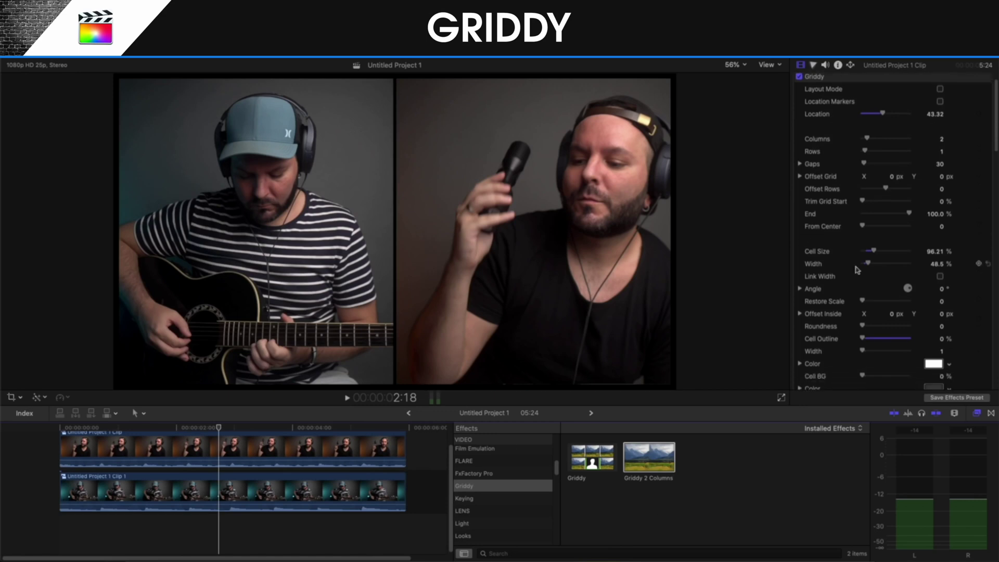
{"action": "scroll", "coordinate": [908, 236], "scroll_direction": "down", "scroll_amount": 2}
{"action": "scroll", "coordinate": [909, 236], "scroll_direction": "down", "scroll_amount": 1}
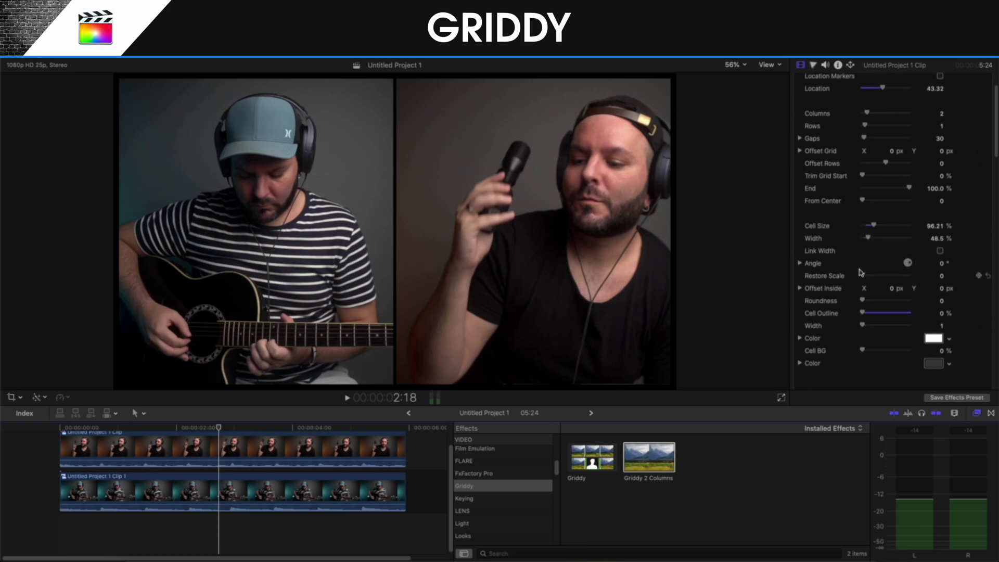
{"action": "scroll", "coordinate": [872, 284], "scroll_direction": "down", "scroll_amount": 10}
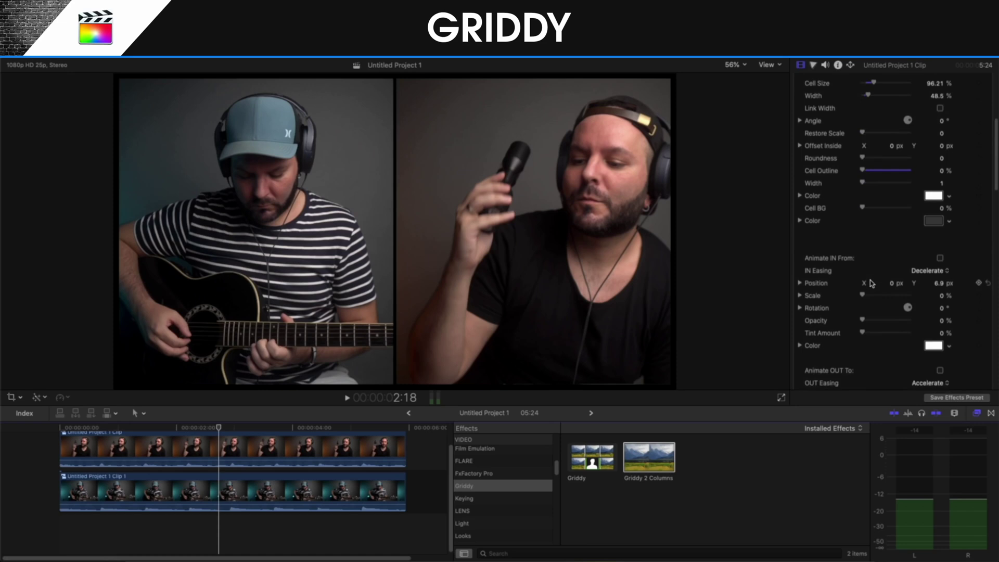
{"action": "scroll", "coordinate": [871, 284], "scroll_direction": "down", "scroll_amount": 6}
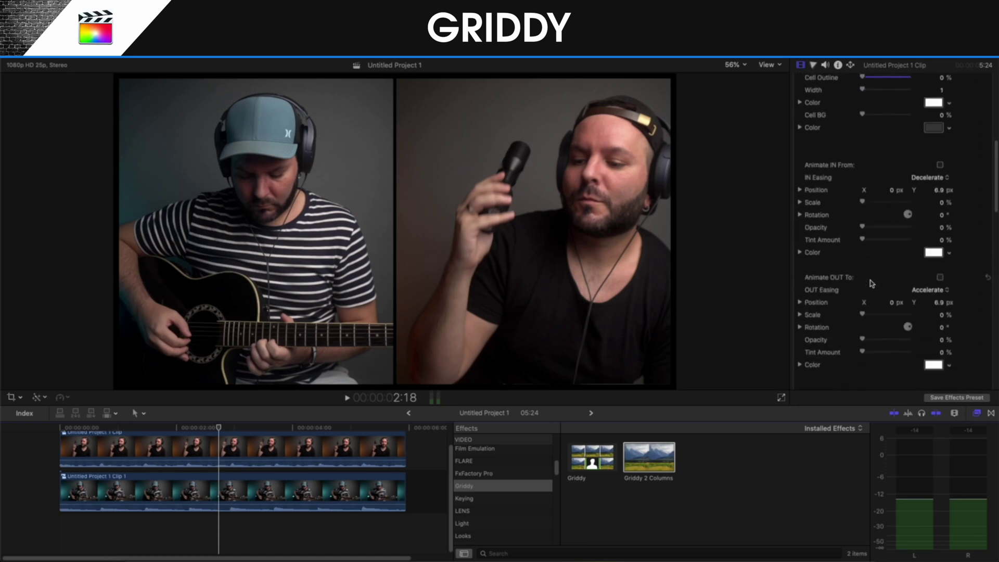